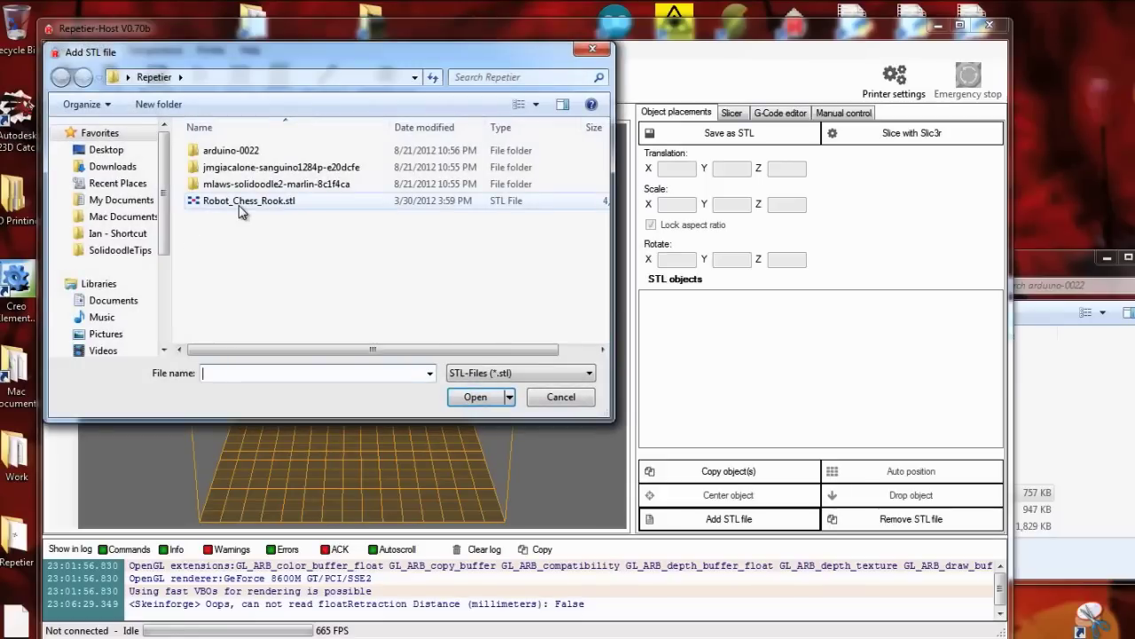
Add Robot_Chess_Rook.stl to the print bed and scale it uniformly to 1.5
{"action": "double_click", "coordinate": [244, 200]}
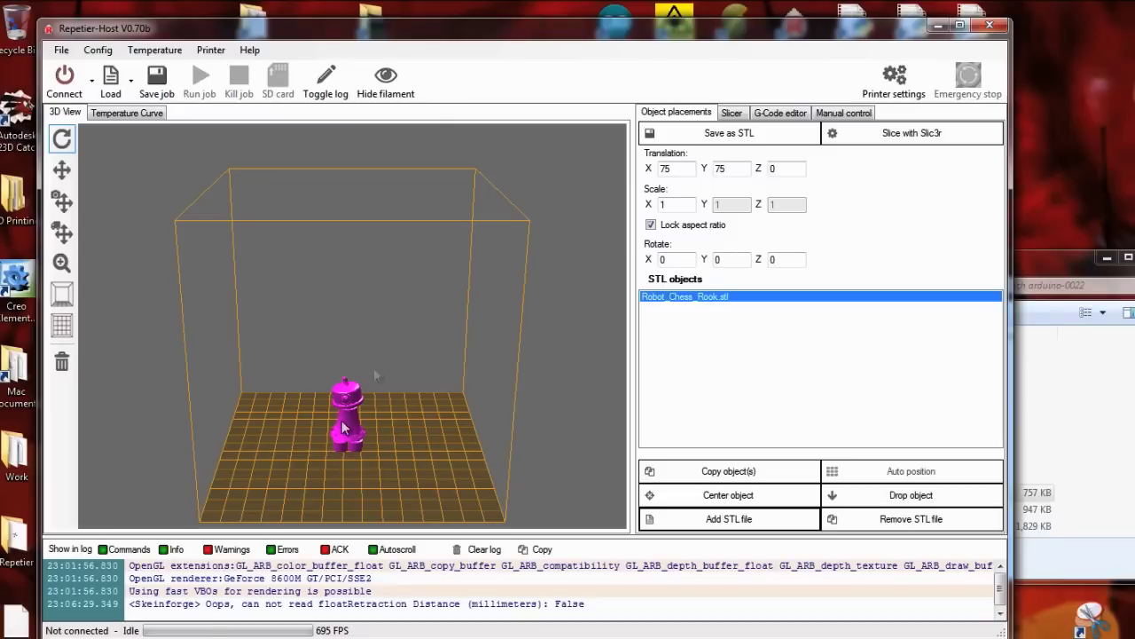
{"action": "left_click", "coordinate": [676, 204]}
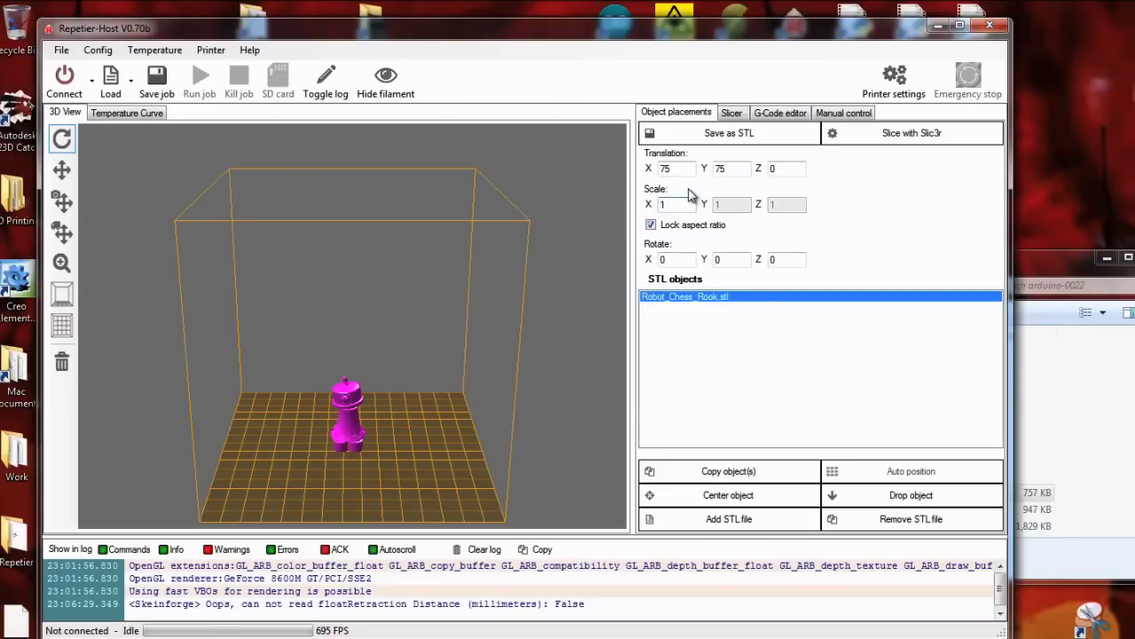
{"action": "type", "text": ".5"}
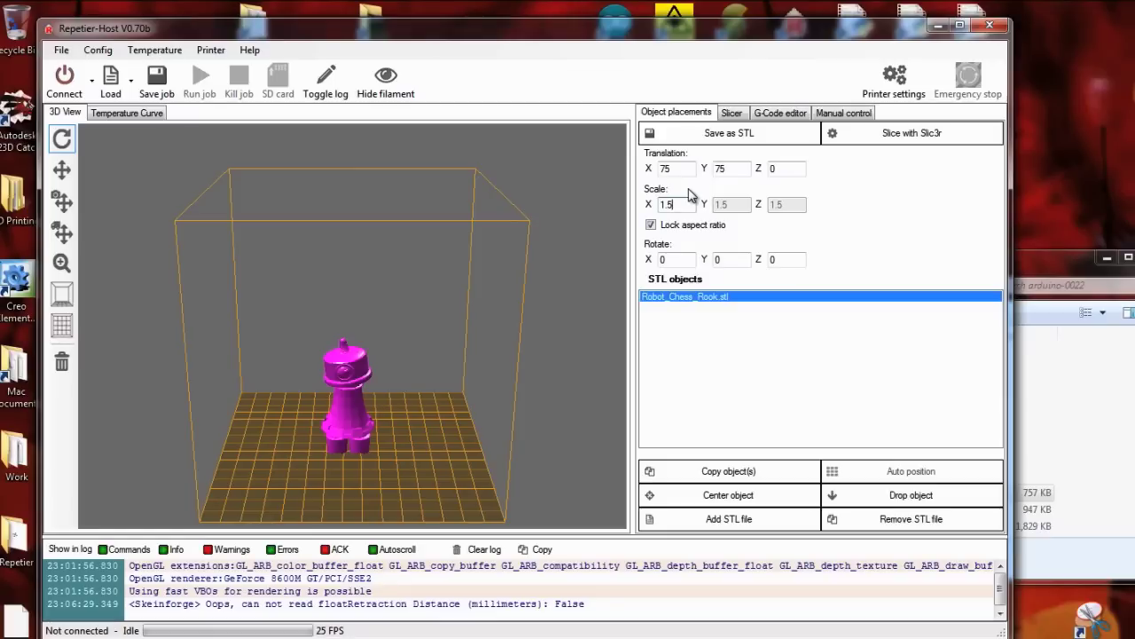
Move the rook towards the front-left corner of the bed, to about X 36.6, Y 26.6
{"action": "left_click", "coordinate": [62, 232]}
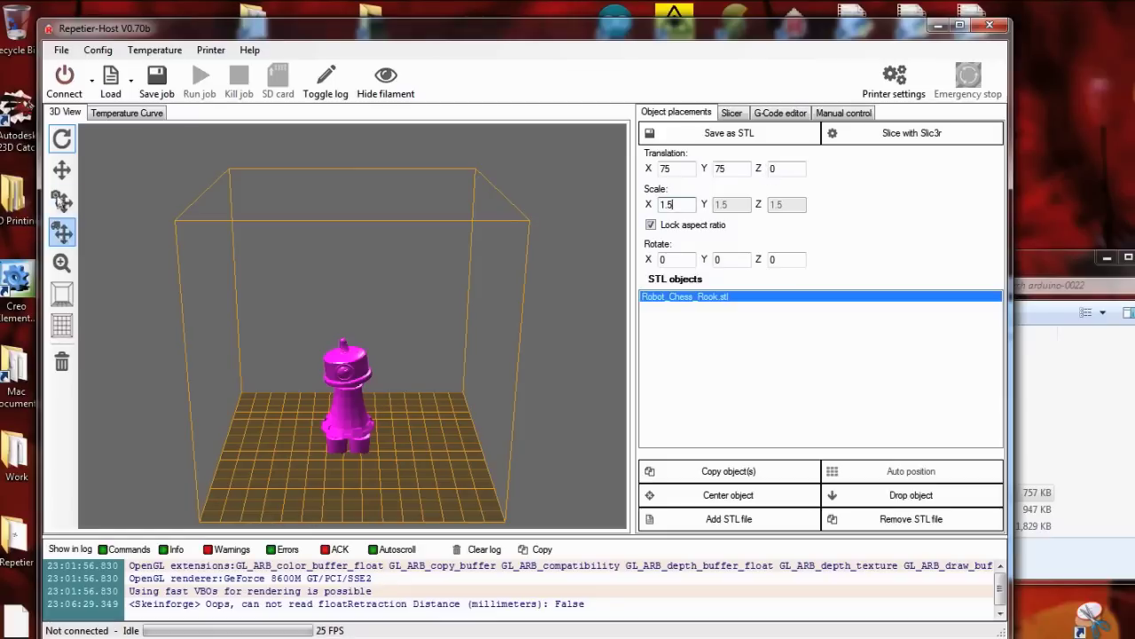
{"action": "left_click", "coordinate": [61, 169]}
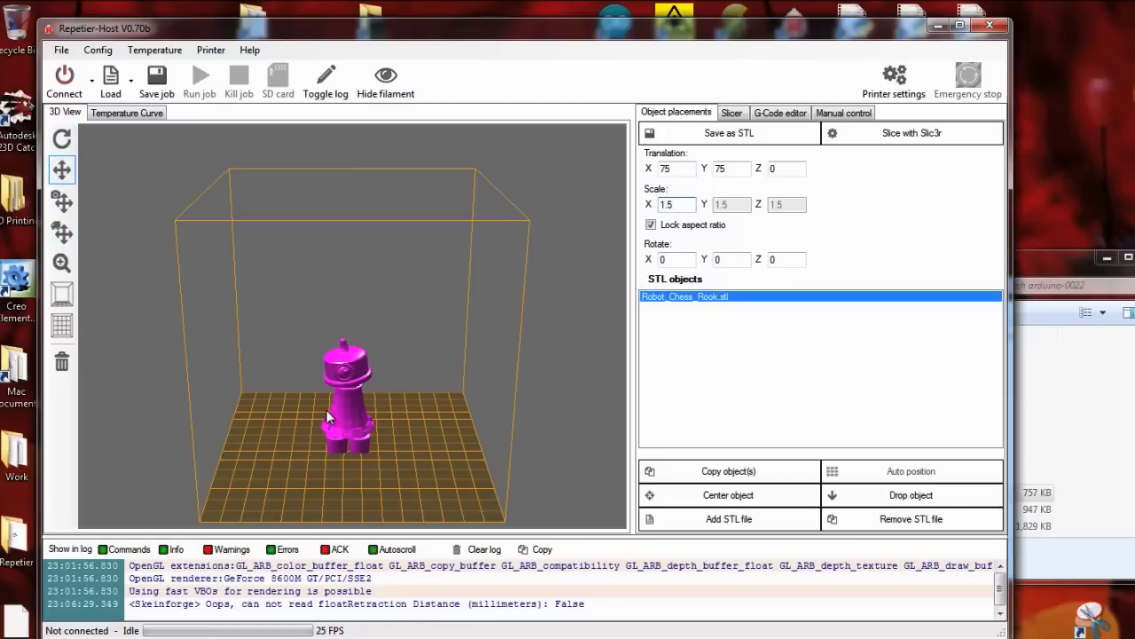
{"action": "left_click_drag", "start_coordinate": [327, 410], "coordinate": [325, 380]}
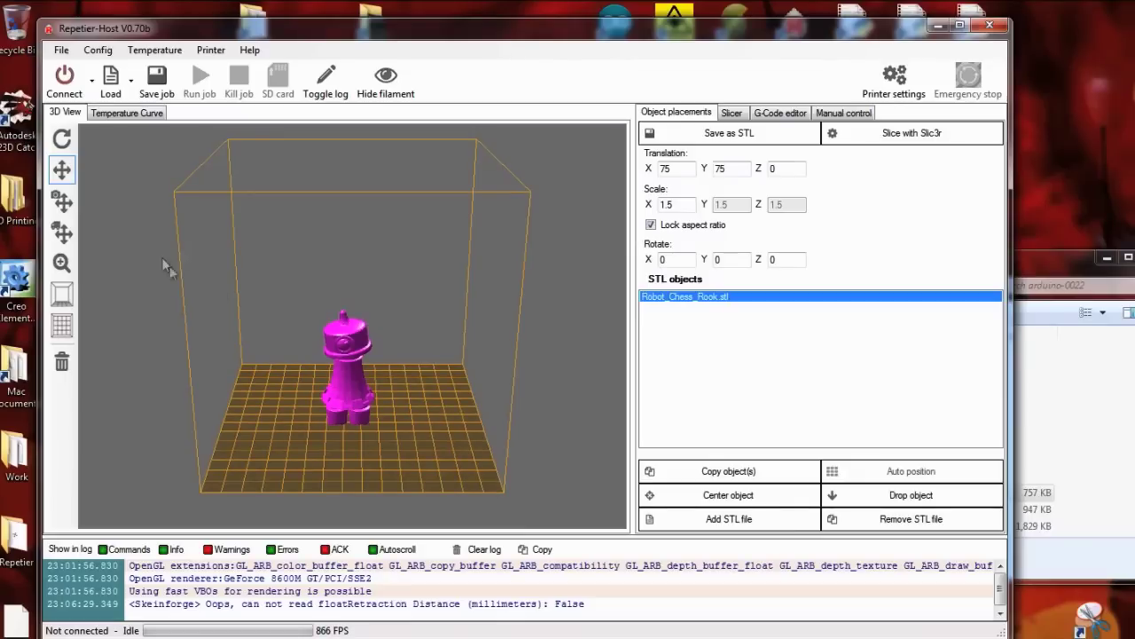
{"action": "left_click", "coordinate": [62, 141]}
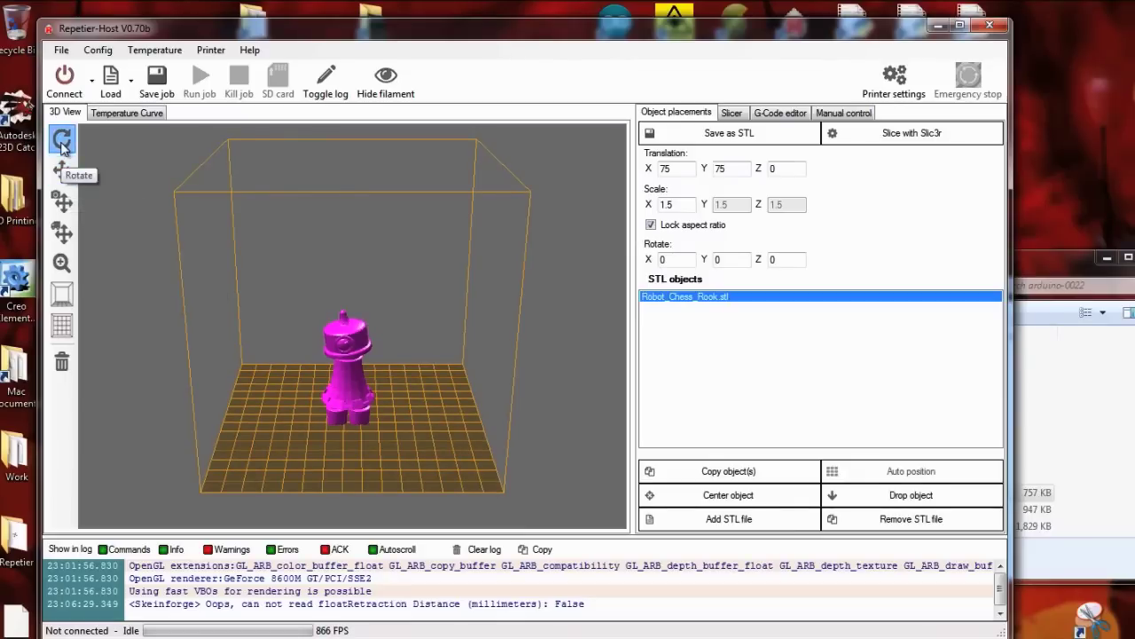
{"action": "left_click_drag", "start_coordinate": [332, 268], "coordinate": [265, 361]}
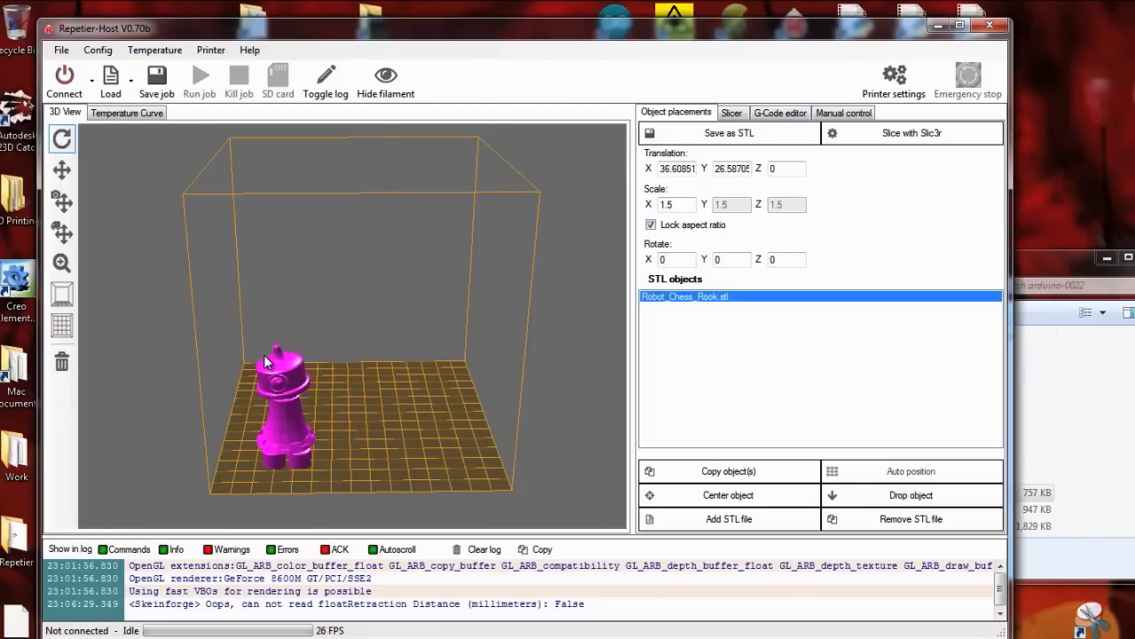
Center the rook on the print bed and drop it onto the bed surface
{"action": "left_click", "coordinate": [710, 497]}
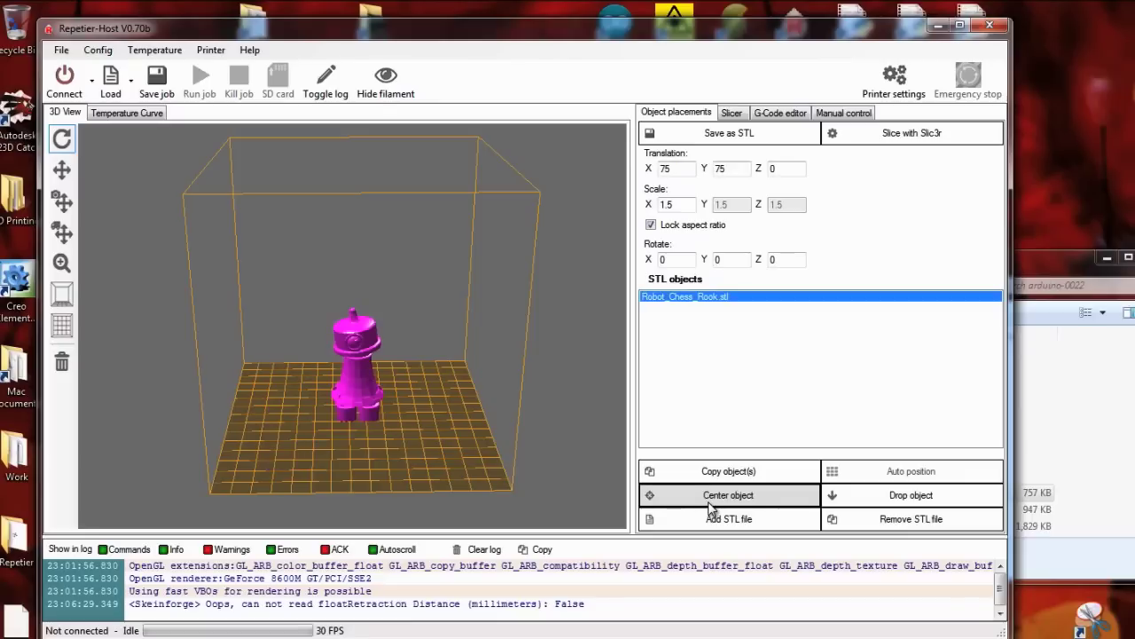
{"action": "left_click", "coordinate": [914, 497]}
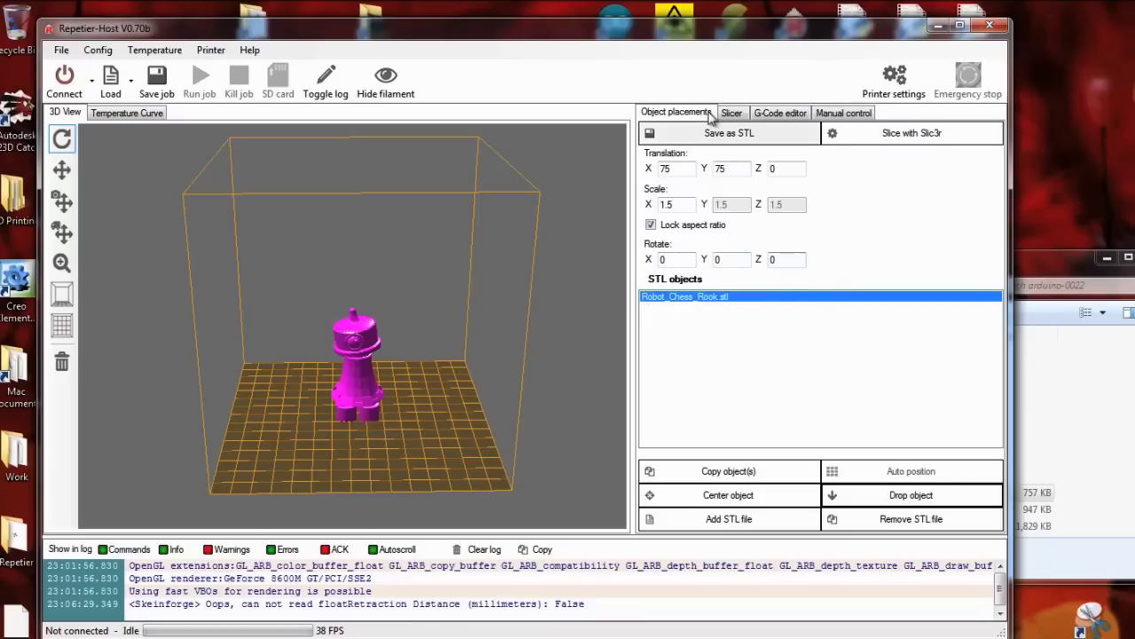
Slice the rook with Slic3r using the Slic3r_9_Solidoodle print and filament settings and the Solidoodle Repetier printer settings
{"action": "left_click", "coordinate": [732, 114]}
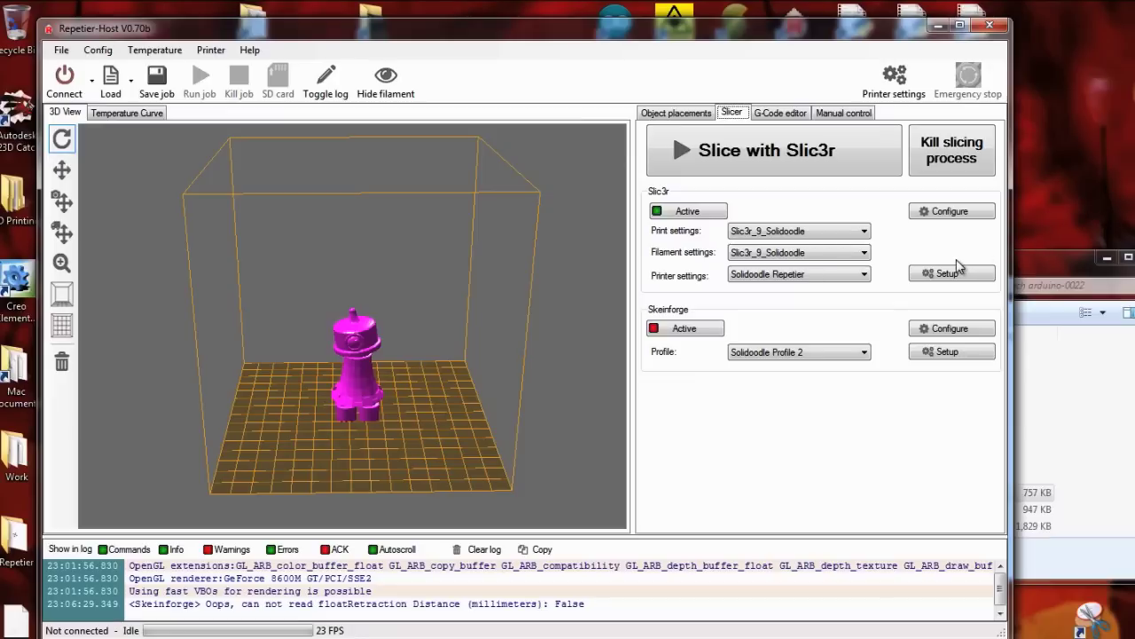
{"action": "left_click", "coordinate": [723, 157]}
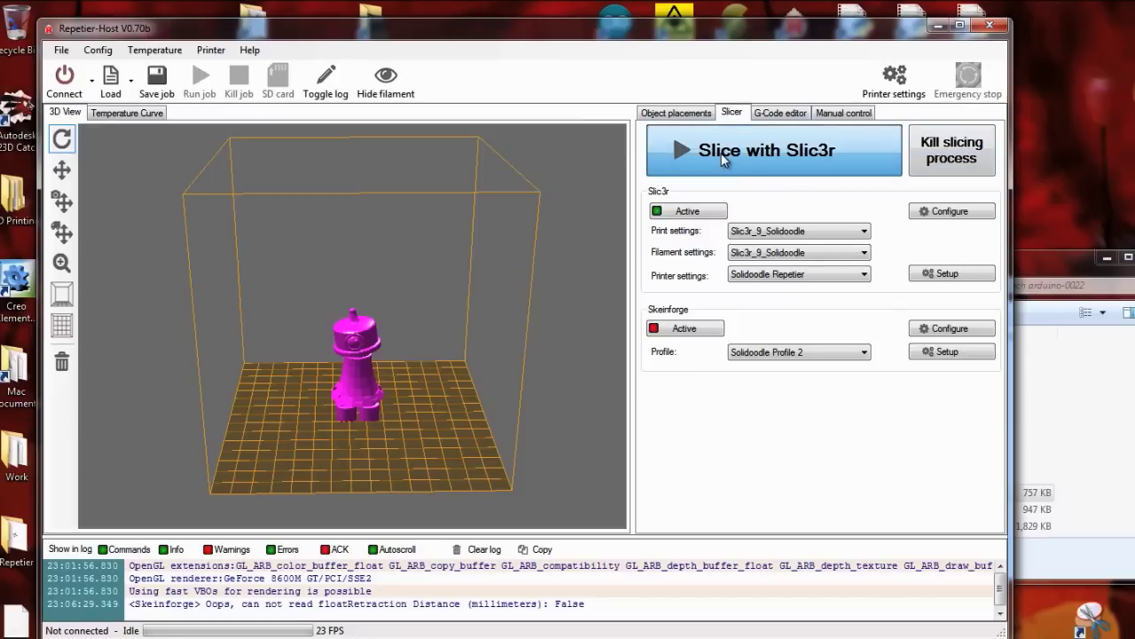
{"action": "left_click", "coordinate": [723, 158]}
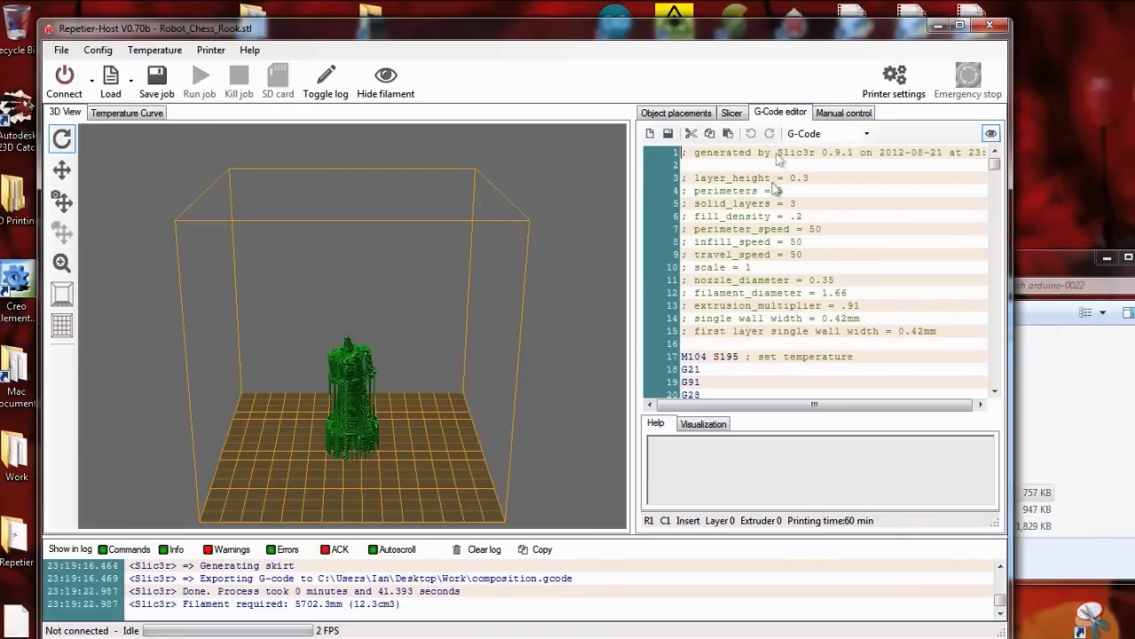
Examine the generated G-code from its settings header to the first moves, and look up the help for the G1 command
{"action": "scroll", "coordinate": [774, 306], "scroll_direction": "down", "scroll_amount": 5}
{"action": "scroll", "coordinate": [774, 306], "scroll_direction": "up", "scroll_amount": 5}
{"action": "scroll", "coordinate": [775, 306], "scroll_direction": "down", "scroll_amount": 3}
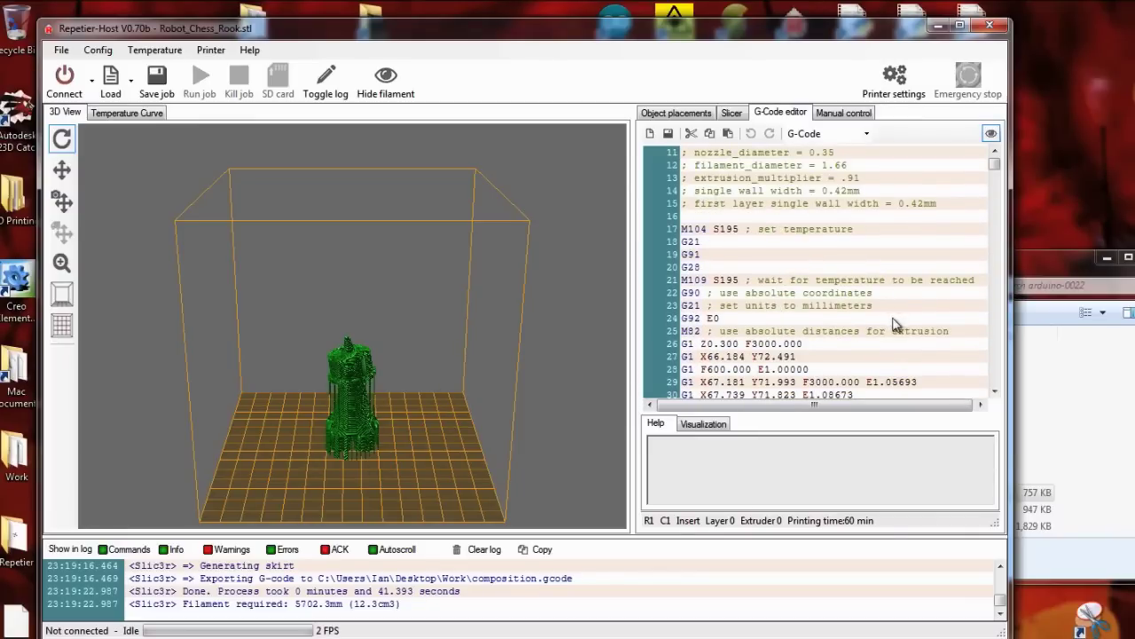
{"action": "scroll", "coordinate": [861, 372], "scroll_direction": "down", "scroll_amount": 5}
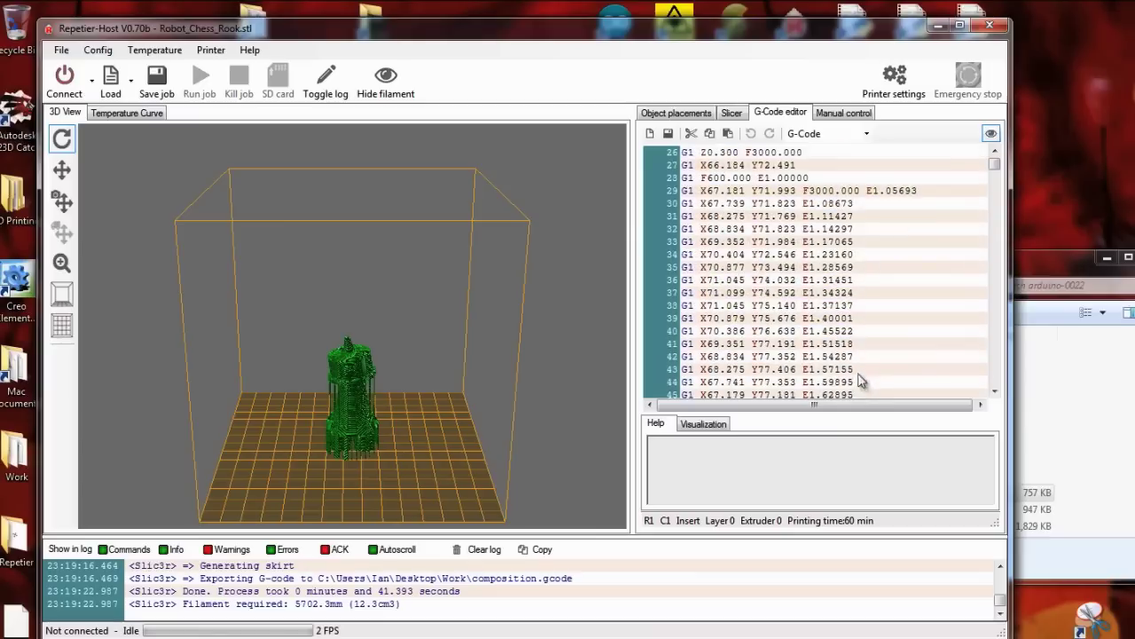
{"action": "left_click", "coordinate": [763, 356]}
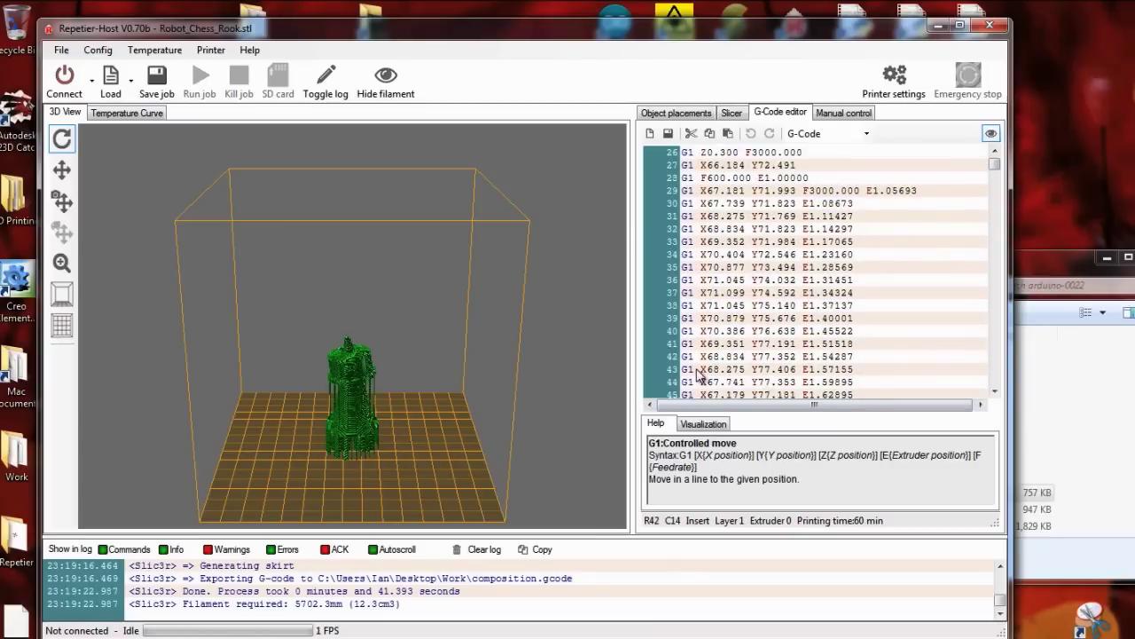
{"action": "left_click", "coordinate": [726, 356]}
{"action": "left_click", "coordinate": [719, 305]}
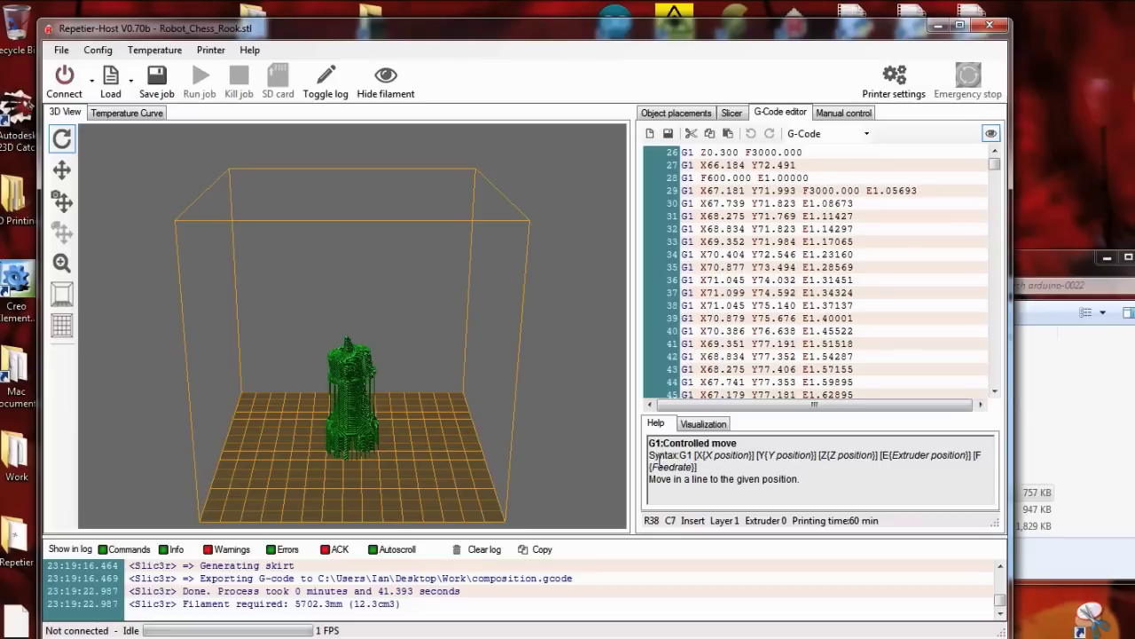
Look up the help descriptions of the M104, G21 and G28 commands in the start G-code
{"action": "scroll", "coordinate": [789, 177], "scroll_direction": "up", "scroll_amount": 8}
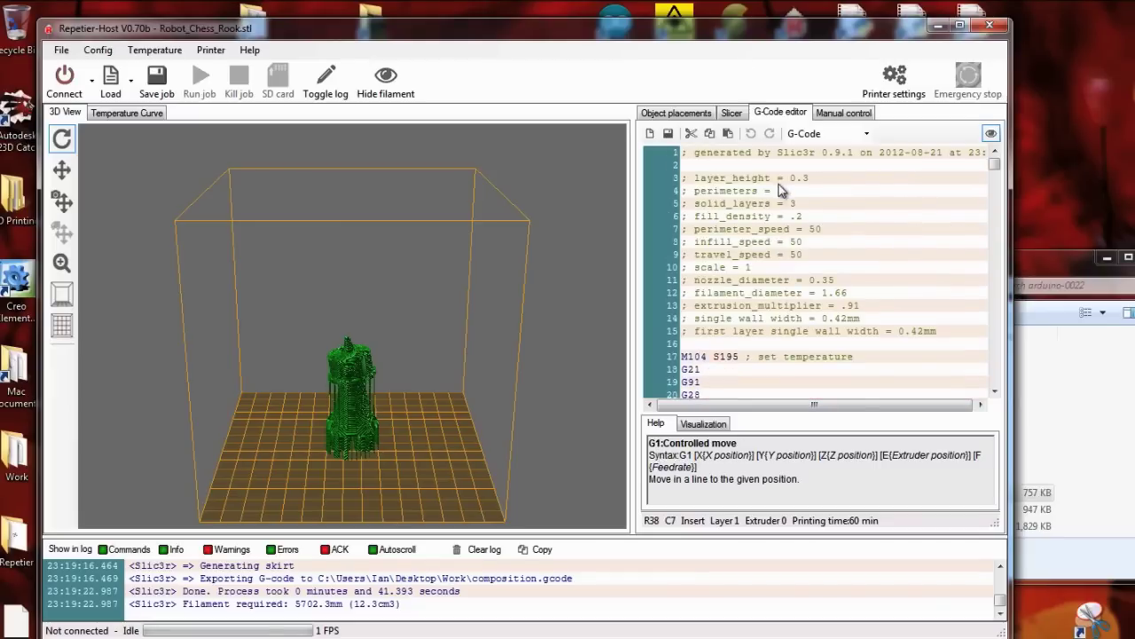
{"action": "scroll", "coordinate": [777, 209], "scroll_direction": "down", "scroll_amount": 3}
{"action": "left_click", "coordinate": [694, 229]}
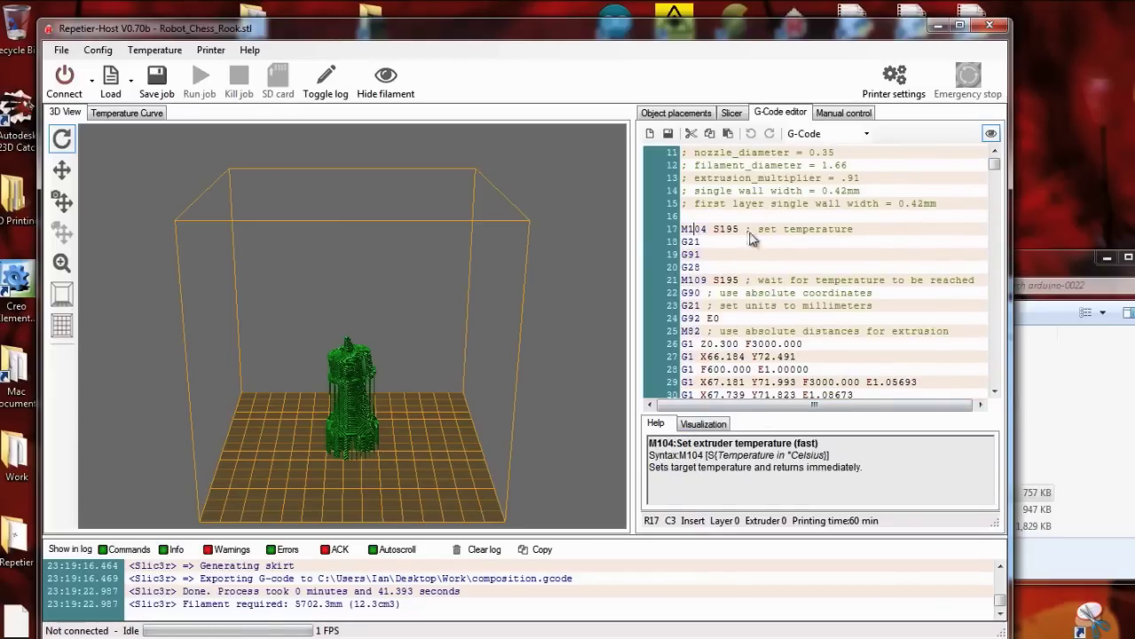
{"action": "left_click", "coordinate": [688, 242]}
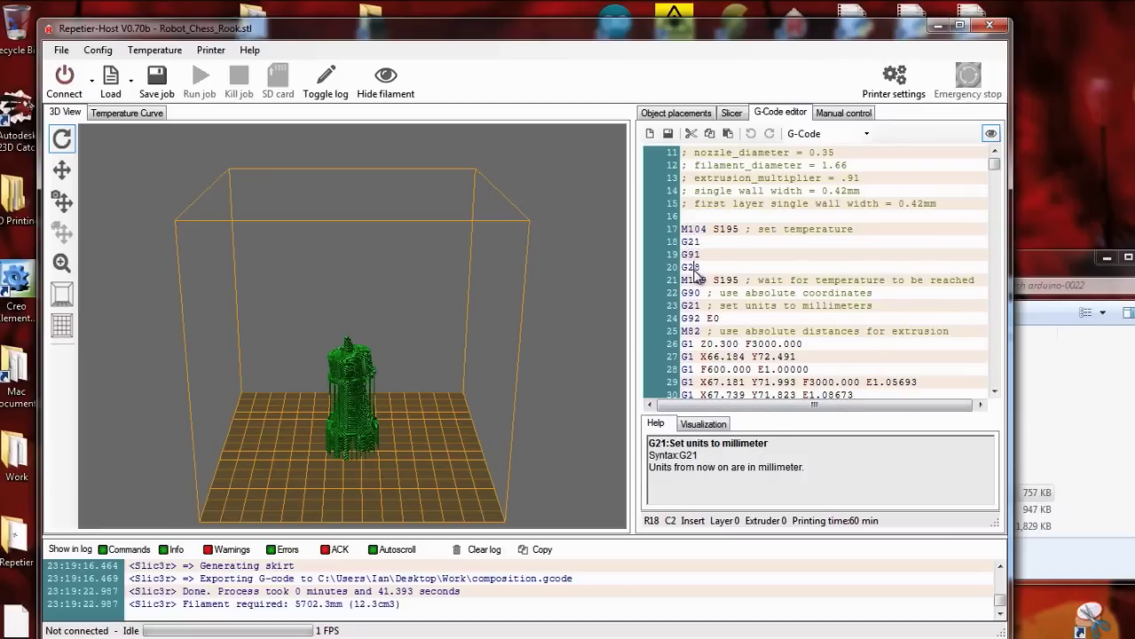
{"action": "left_click", "coordinate": [695, 268]}
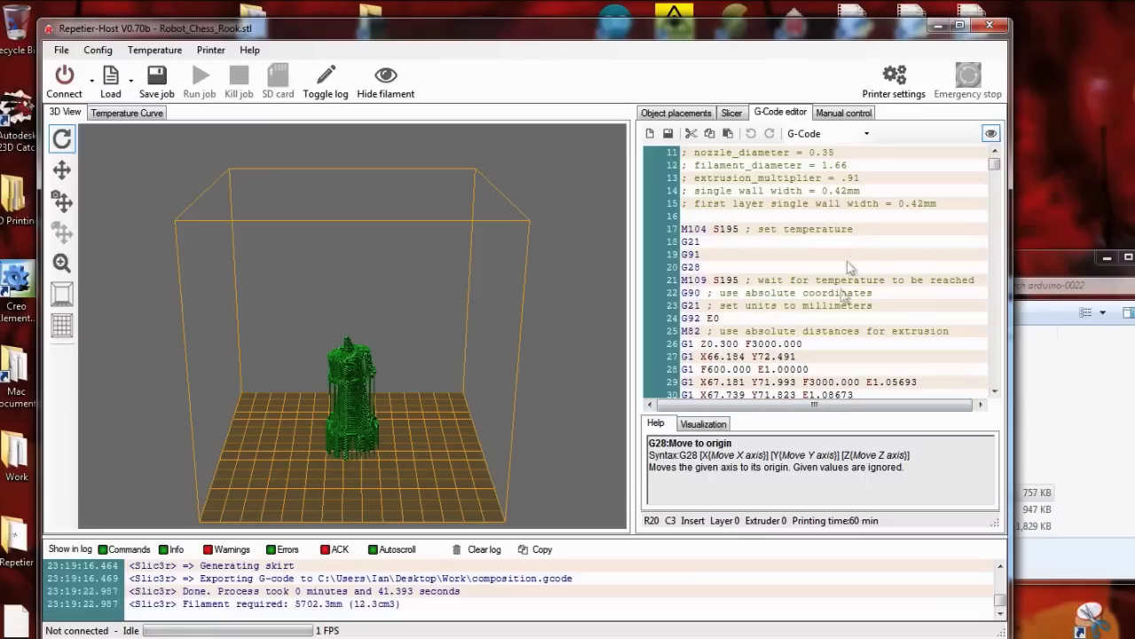
Limit the toolpath visualization to a single layer and display layer 7
{"action": "left_click", "coordinate": [703, 424]}
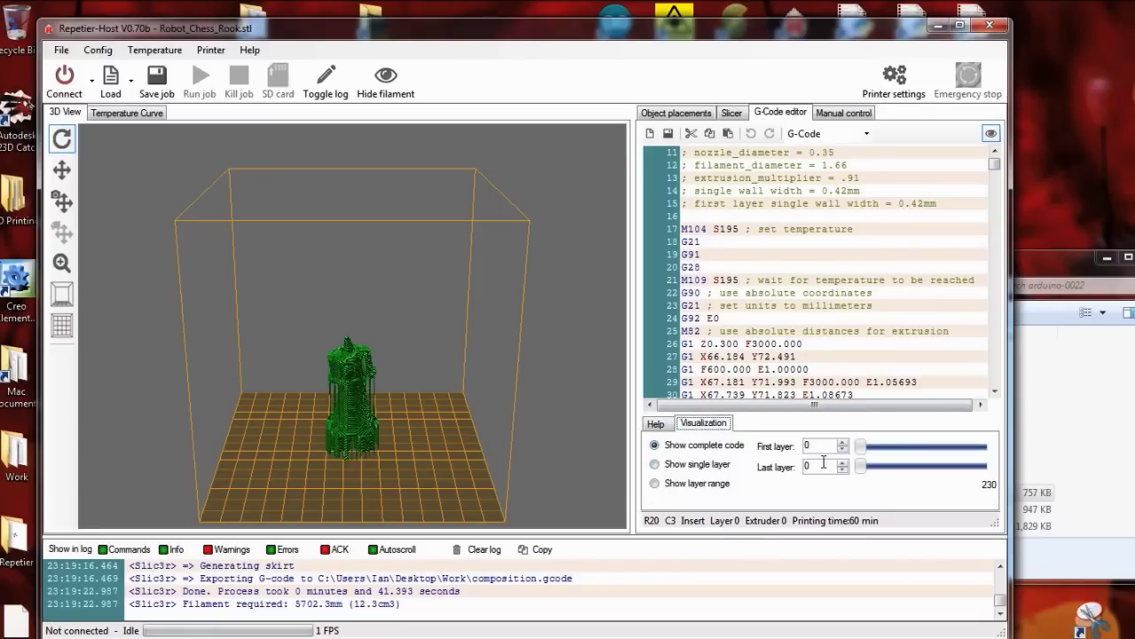
{"action": "left_click", "coordinate": [655, 465]}
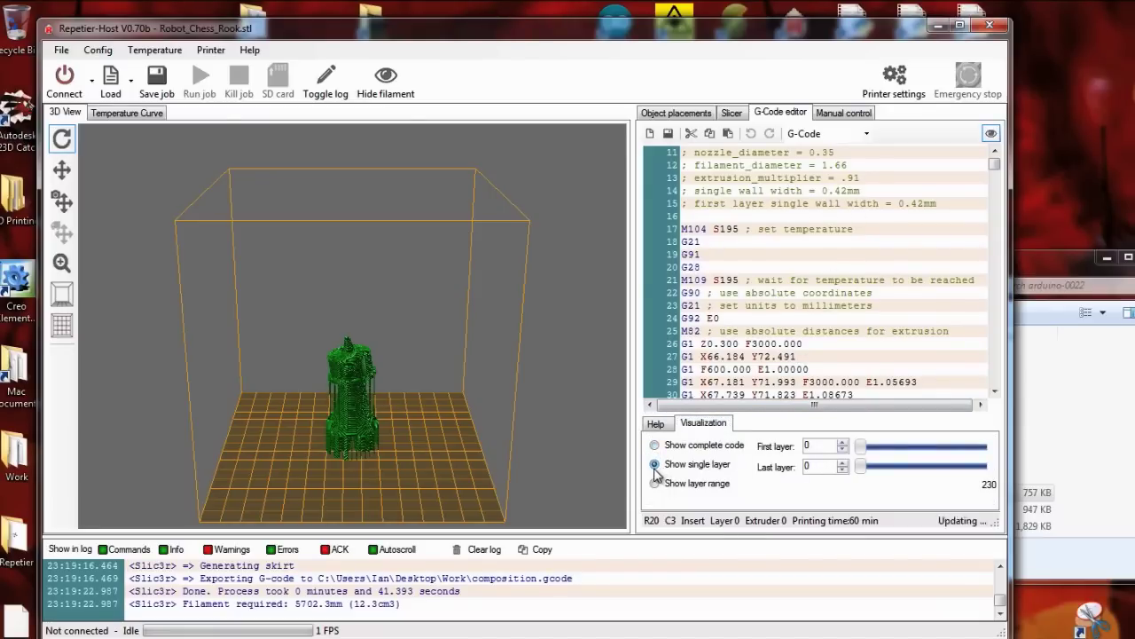
{"action": "mouse_move", "coordinate": [863, 451]}
{"action": "left_mouse_down"}
{"action": "mouse_move", "coordinate": [914, 450]}
{"action": "mouse_move", "coordinate": [862, 450]}
{"action": "left_mouse_up"}
Switch the toolpath visualization to a layer range from layer 0 to layer 230
{"action": "left_click", "coordinate": [655, 483]}
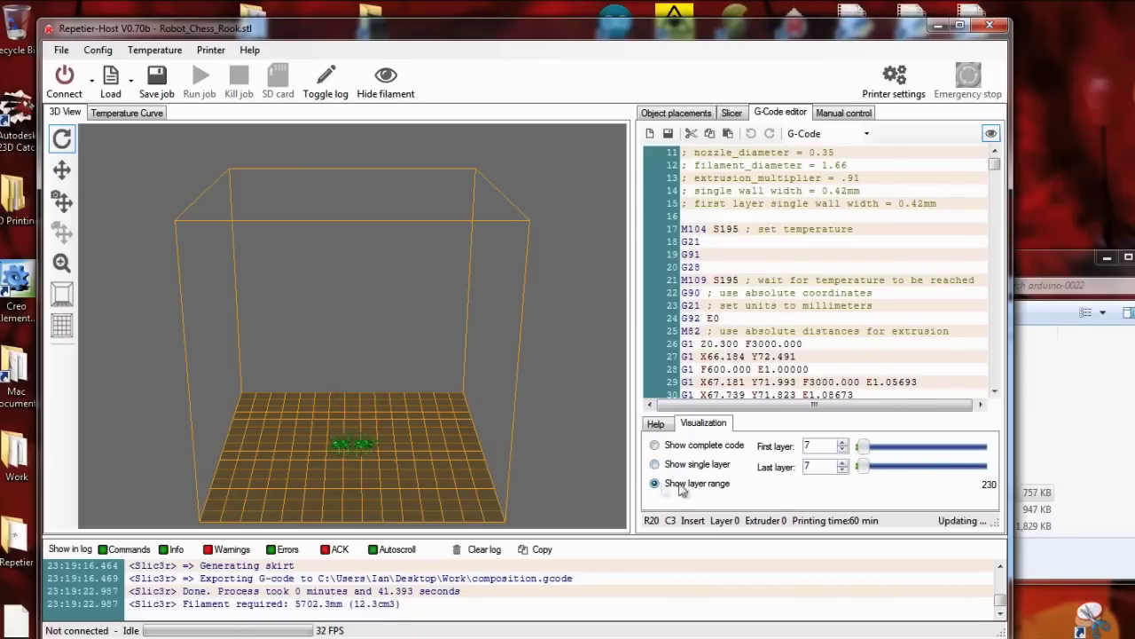
{"action": "left_click_drag", "start_coordinate": [867, 477], "coordinate": [977, 463]}
{"action": "scroll", "coordinate": [355, 387], "scroll_direction": "down", "scroll_amount": 4}
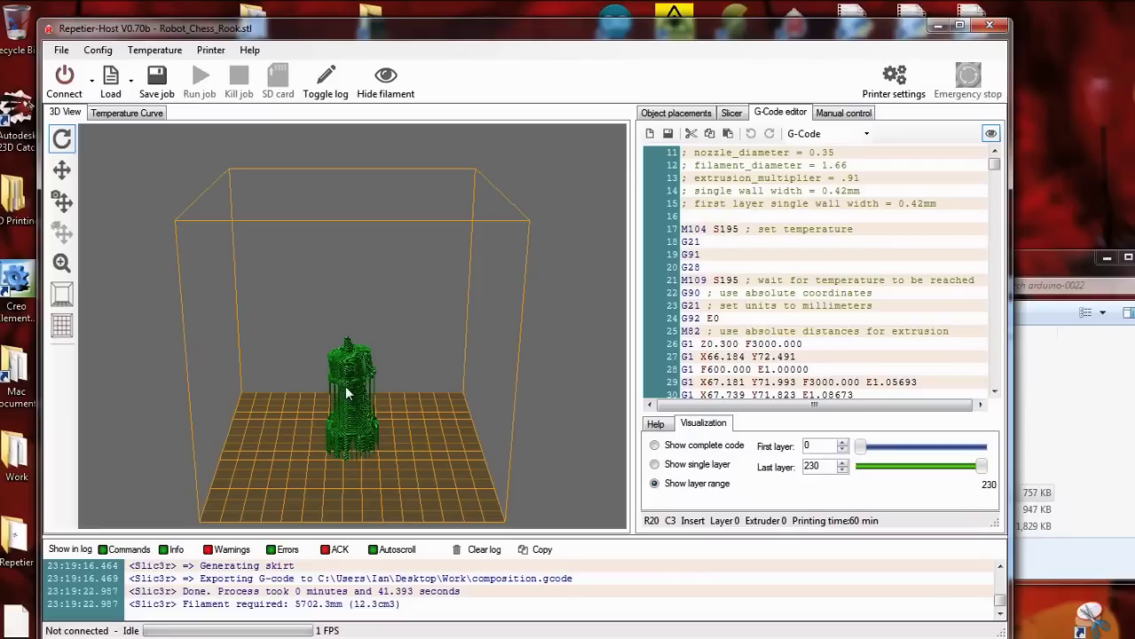
Examine the sliced rook up close, including its support columns, eye and head
{"action": "scroll", "coordinate": [347, 393], "scroll_direction": "up", "scroll_amount": 1}
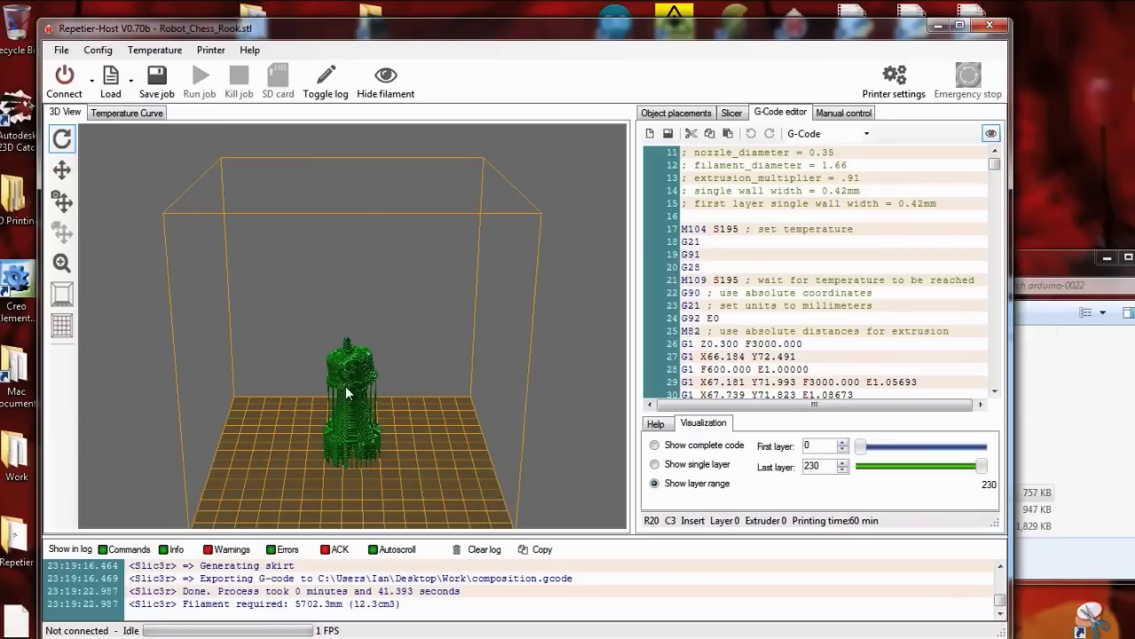
{"action": "scroll", "coordinate": [348, 393], "scroll_direction": "up", "scroll_amount": 2}
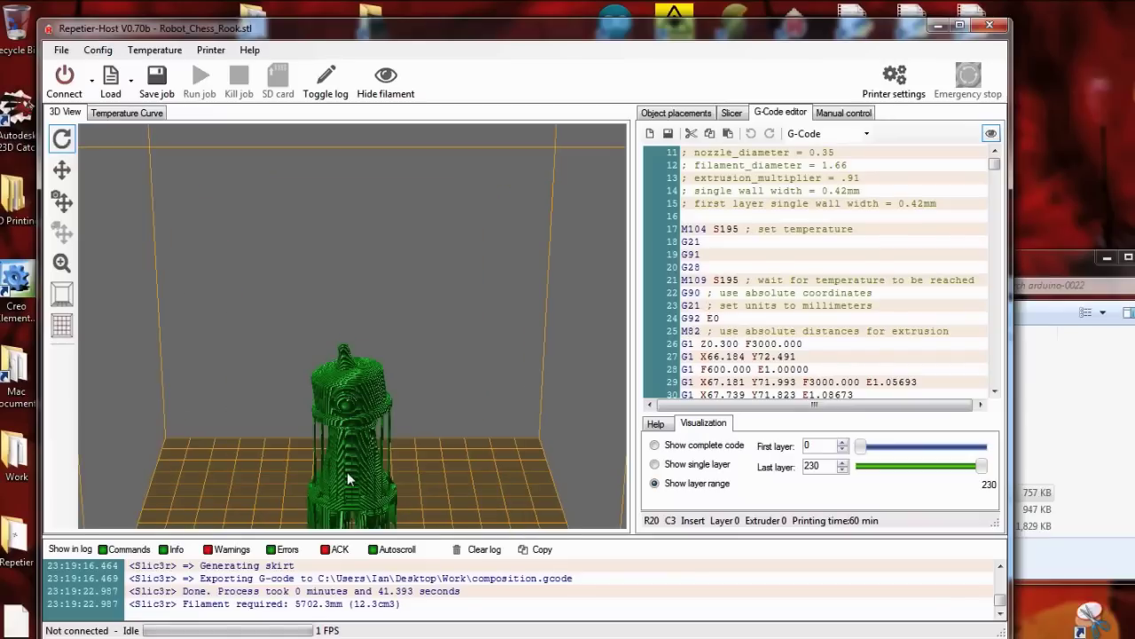
{"action": "scroll", "coordinate": [347, 472], "scroll_direction": "up", "scroll_amount": 1}
{"action": "scroll", "coordinate": [364, 353], "scroll_direction": "up", "scroll_amount": 2}
{"action": "scroll", "coordinate": [365, 314], "scroll_direction": "up", "scroll_amount": 3}
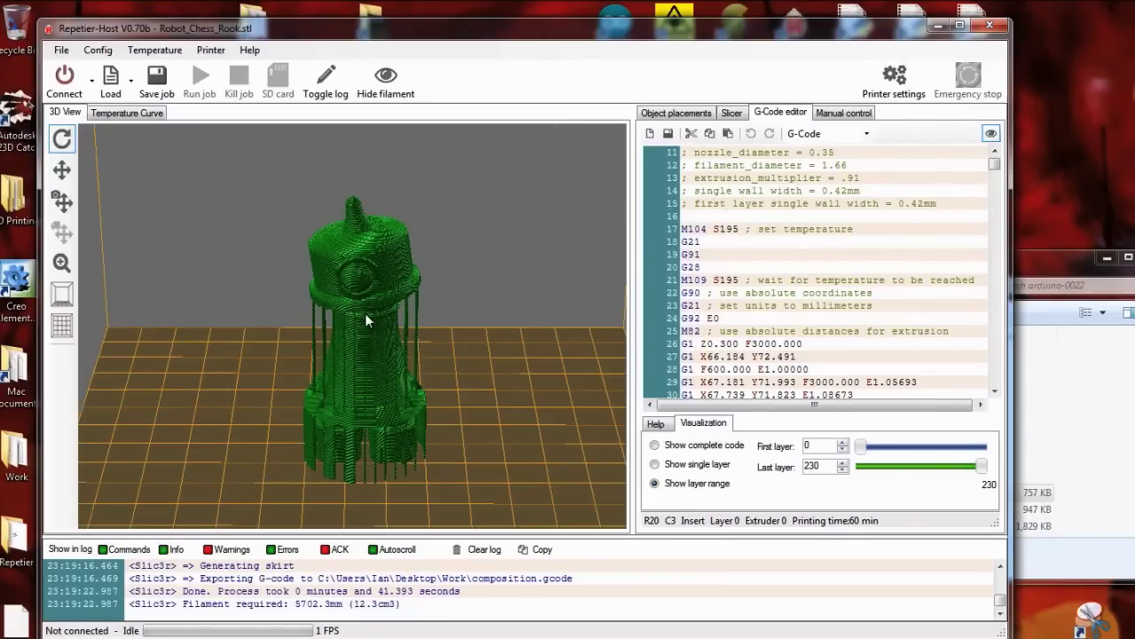
{"action": "scroll", "coordinate": [366, 314], "scroll_direction": "up", "scroll_amount": 5}
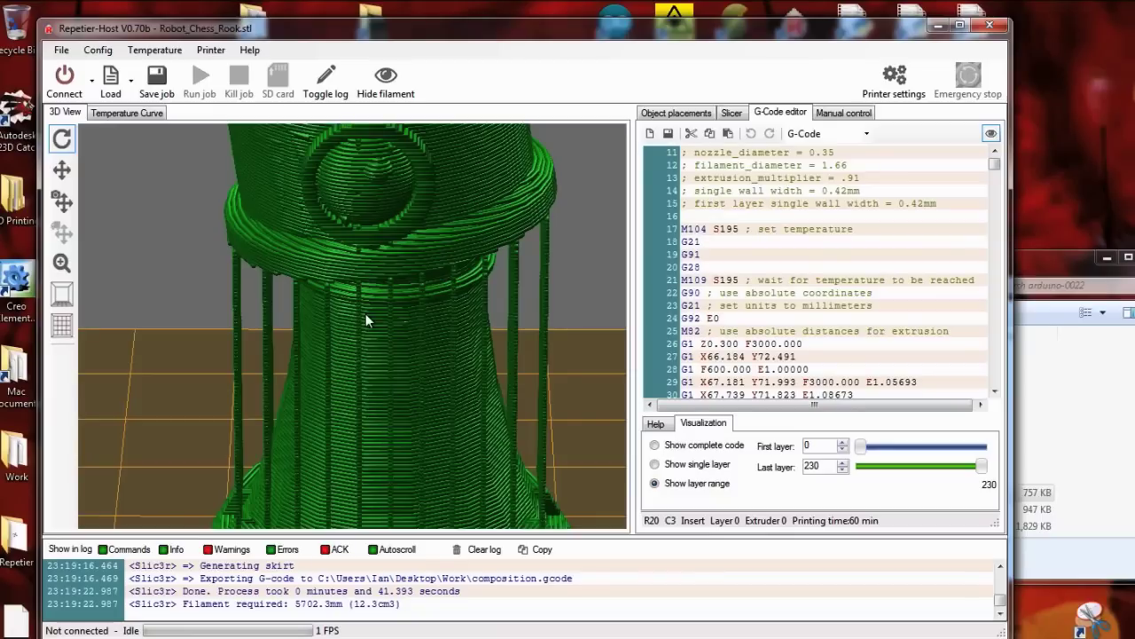
{"action": "left_click_drag", "start_coordinate": [340, 339], "coordinate": [246, 340]}
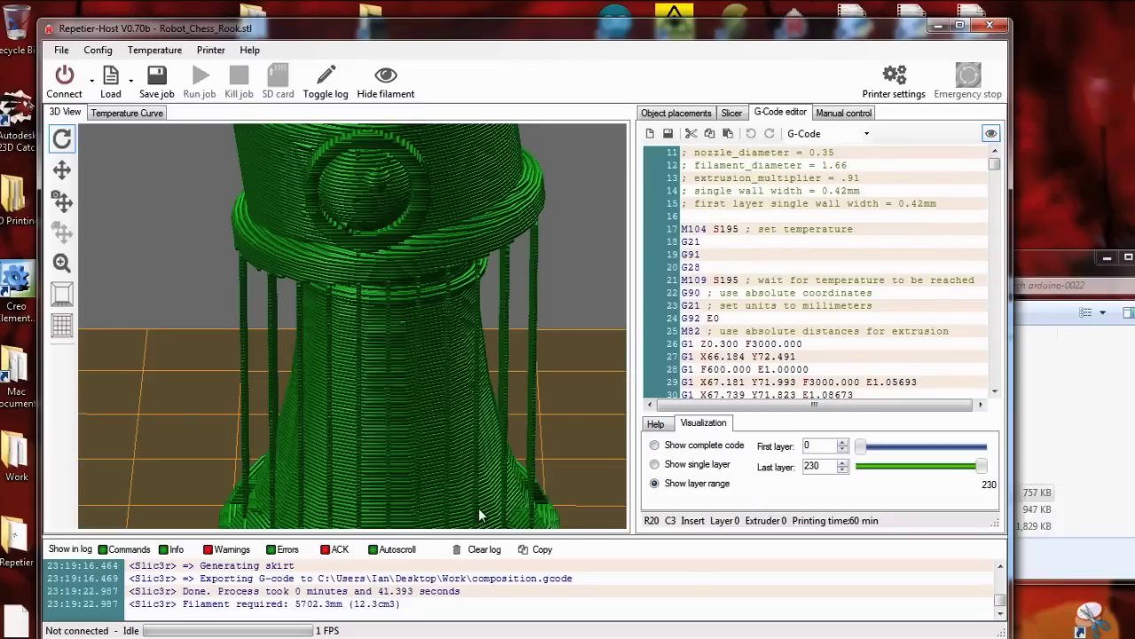
{"action": "left_click_drag", "start_coordinate": [478, 507], "coordinate": [483, 508]}
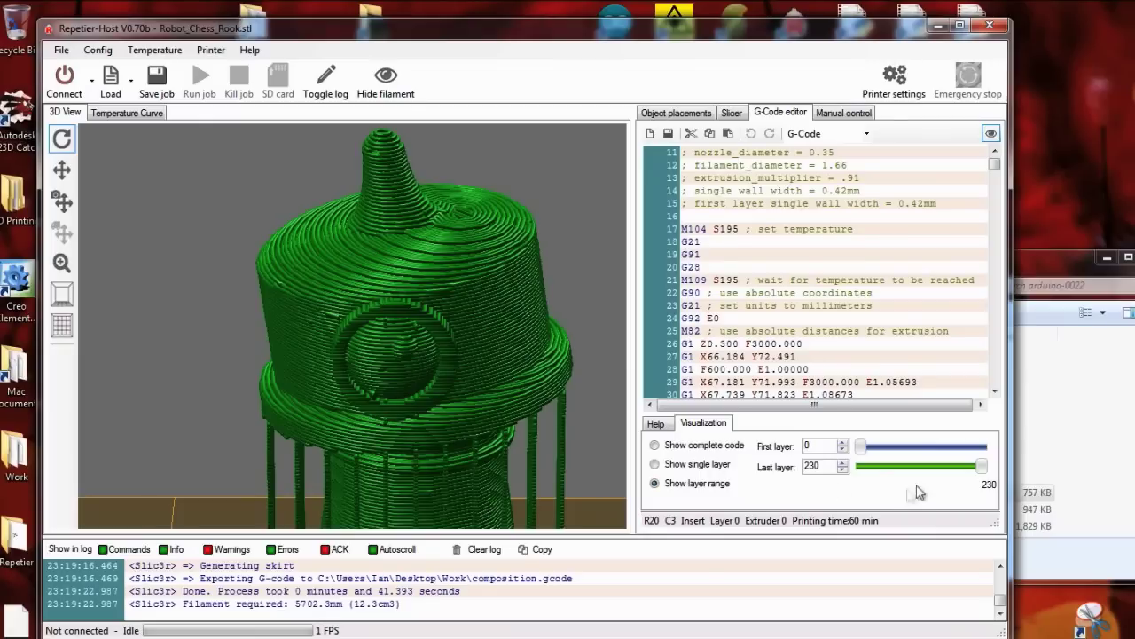
Lower the last displayed layer to 183 and on to 135, and inspect the rook's infill, supports and base
{"action": "left_click_drag", "start_coordinate": [981, 467], "coordinate": [958, 472]}
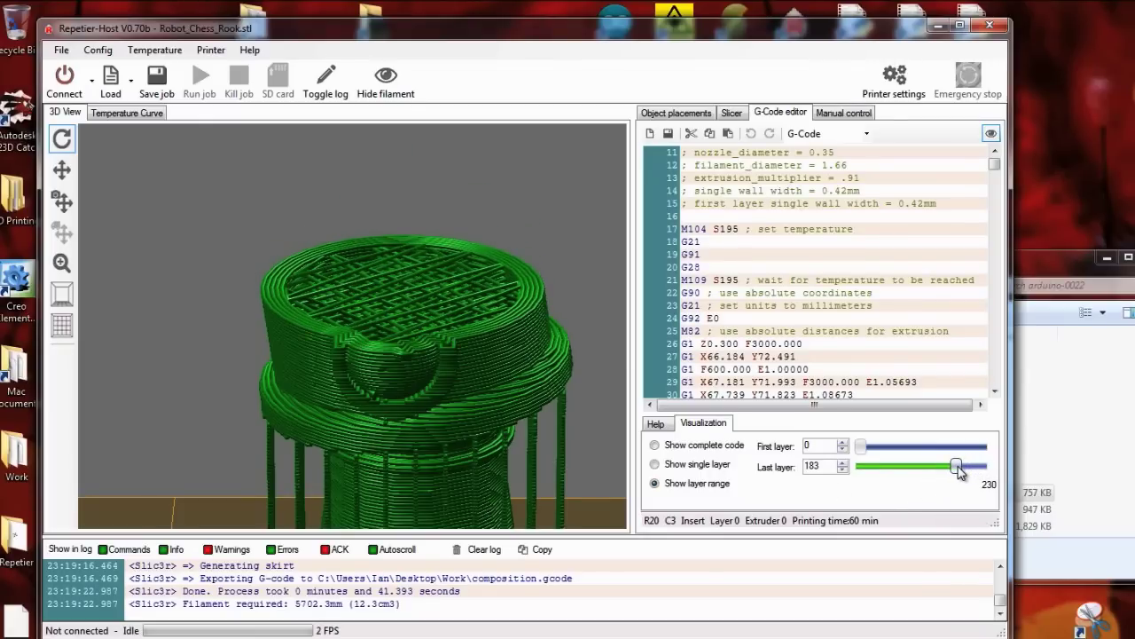
{"action": "left_click_drag", "start_coordinate": [958, 472], "coordinate": [928, 484]}
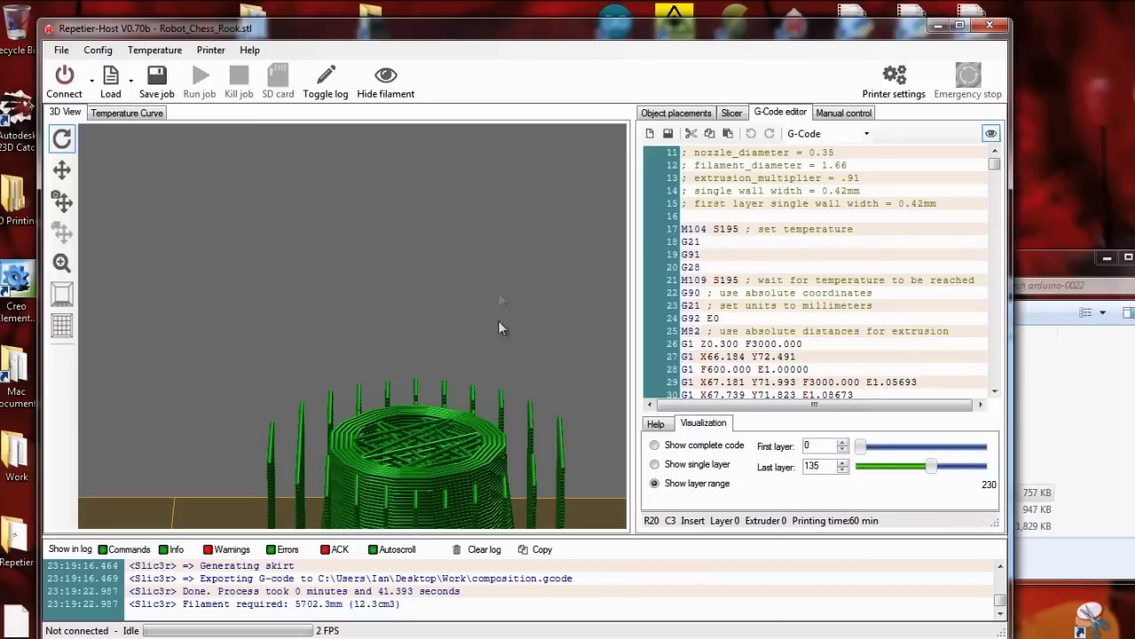
{"action": "left_click_drag", "start_coordinate": [498, 329], "coordinate": [440, 210]}
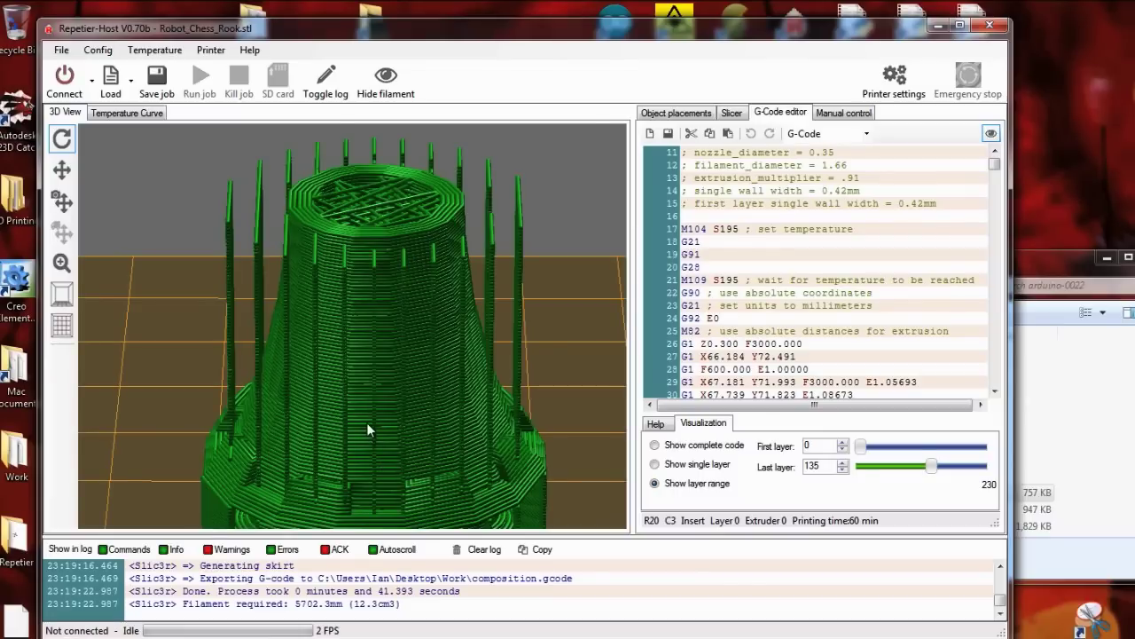
{"action": "scroll", "coordinate": [361, 293], "scroll_direction": "up", "scroll_amount": 5}
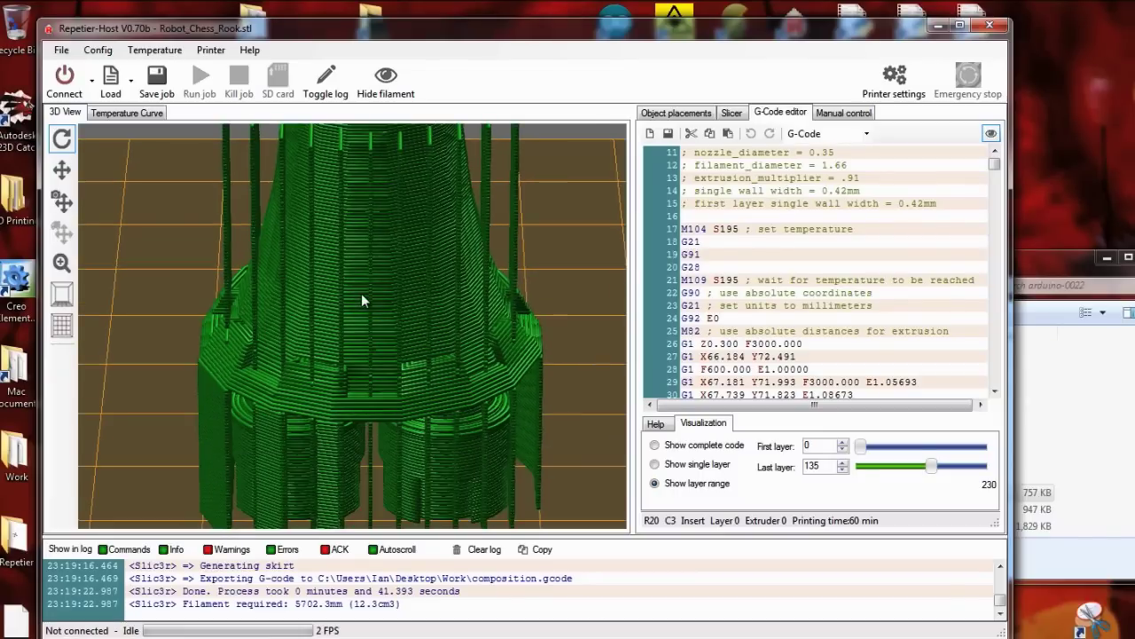
Inspect the rook's supports and the exposed infill at the cut layer from a higher, more distant viewpoint
{"action": "left_click_drag", "start_coordinate": [361, 292], "coordinate": [361, 383]}
{"action": "scroll", "coordinate": [361, 384], "scroll_direction": "down", "scroll_amount": 2}
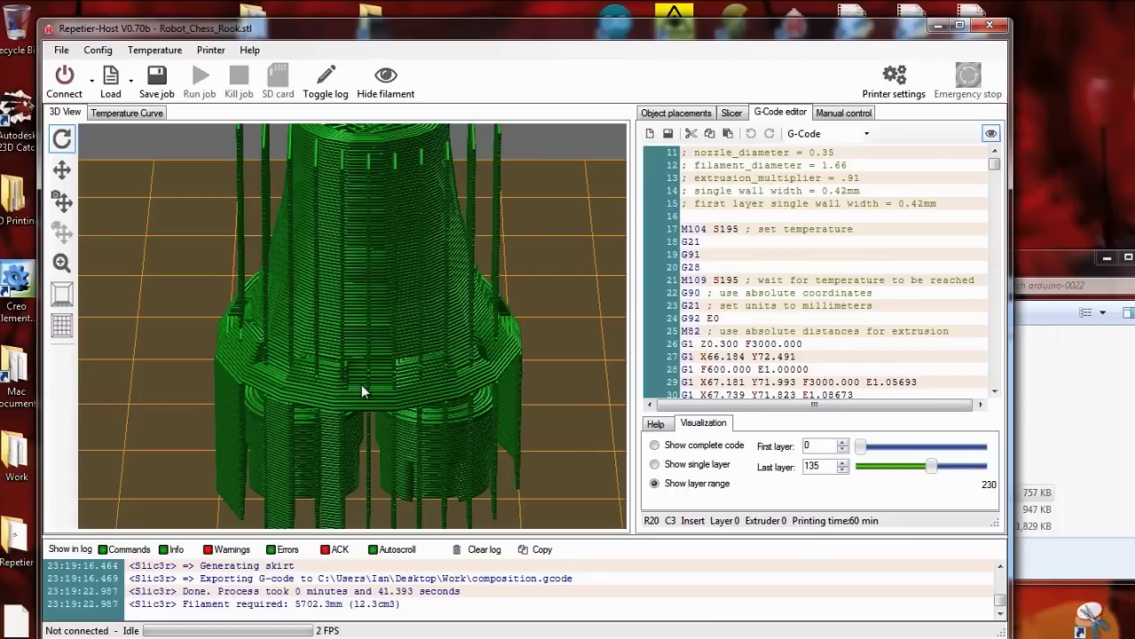
{"action": "scroll", "coordinate": [361, 390], "scroll_direction": "down", "scroll_amount": 1}
{"action": "left_click_drag", "start_coordinate": [361, 391], "coordinate": [471, 324]}
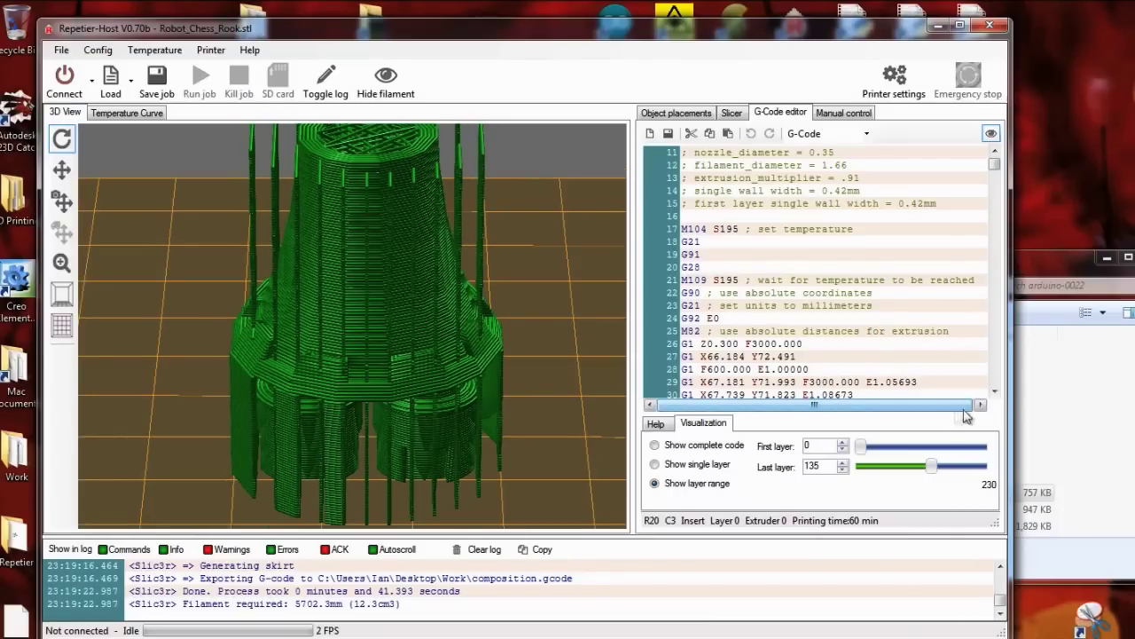
Connect to the printer and manually jog the X axis in both directions in 10 mm moves, finishing at X 20
{"action": "left_click", "coordinate": [844, 112]}
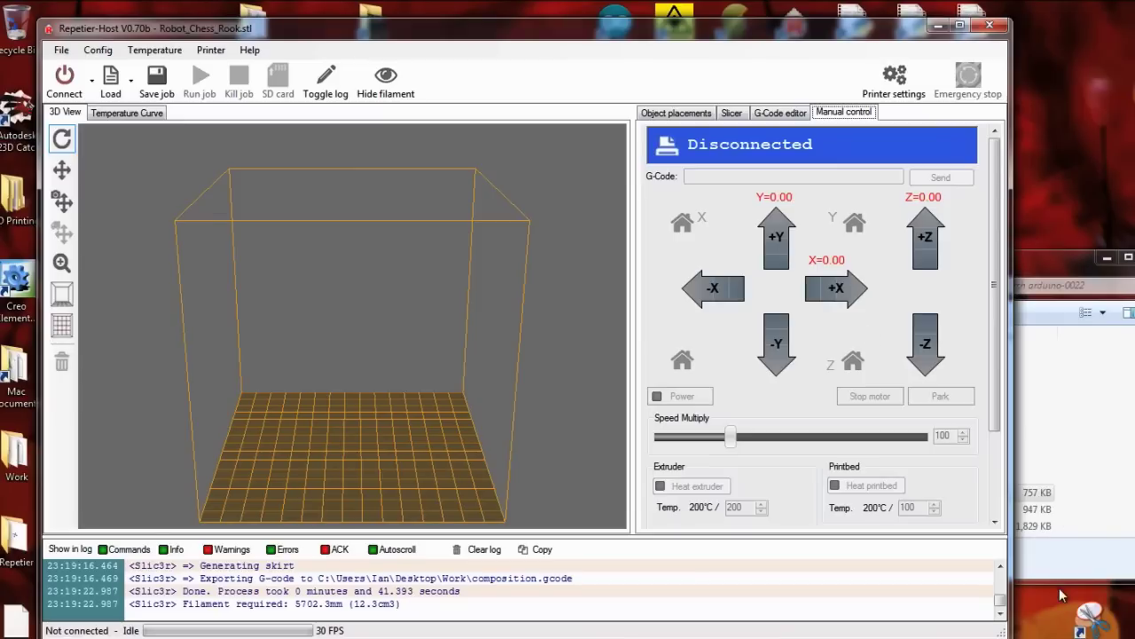
{"action": "left_click", "coordinate": [64, 82]}
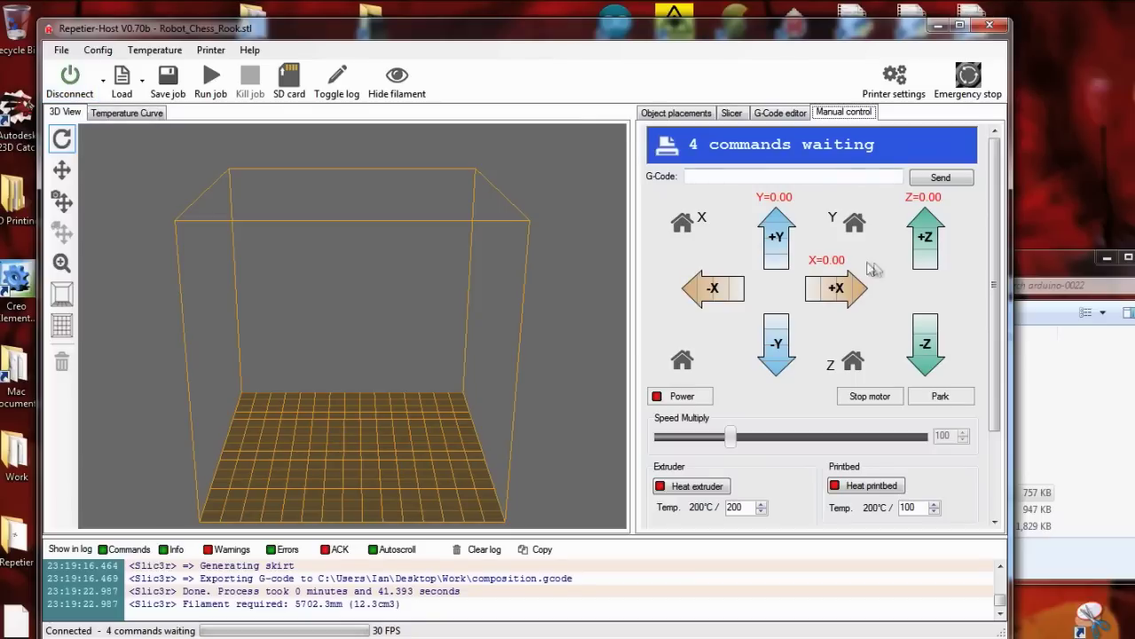
{"action": "left_click", "coordinate": [702, 291]}
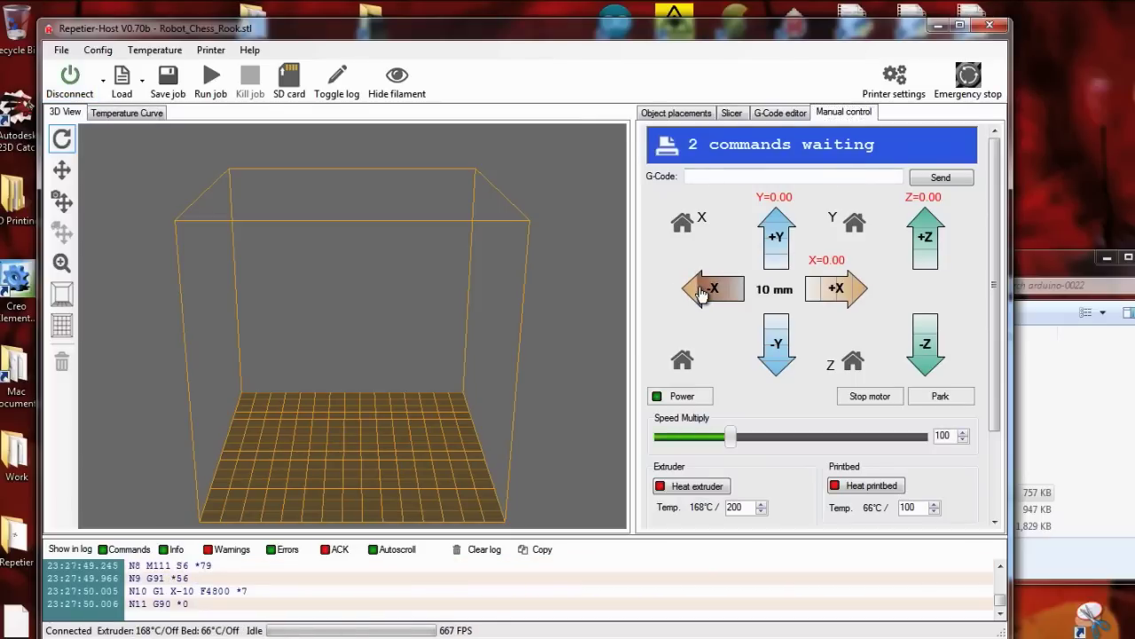
{"action": "left_click", "coordinate": [703, 291]}
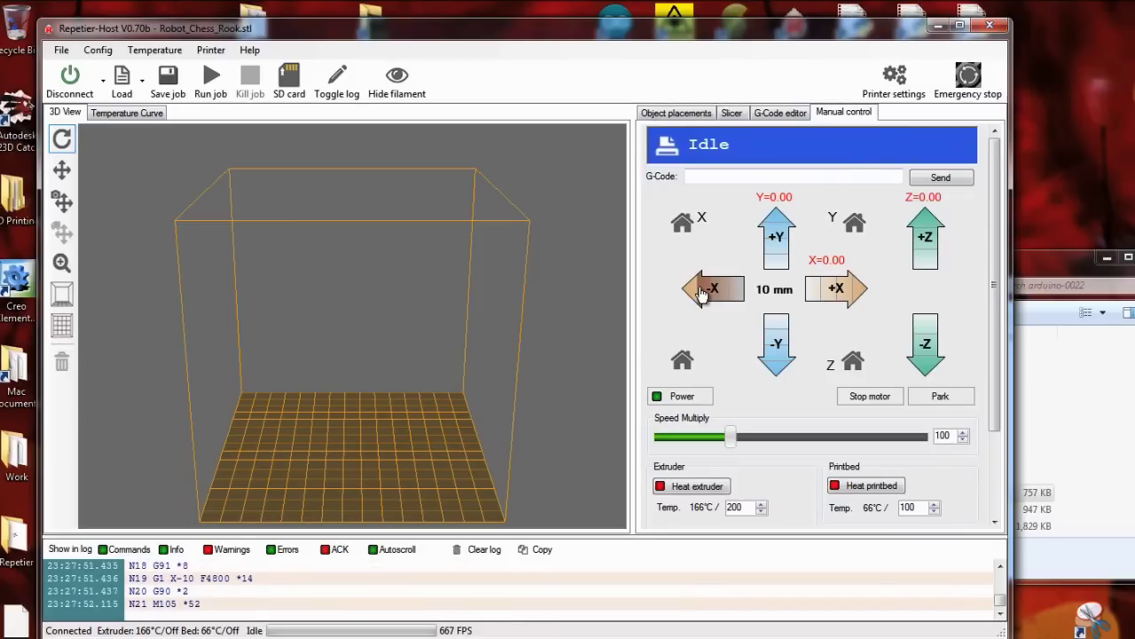
{"action": "left_click", "coordinate": [848, 287]}
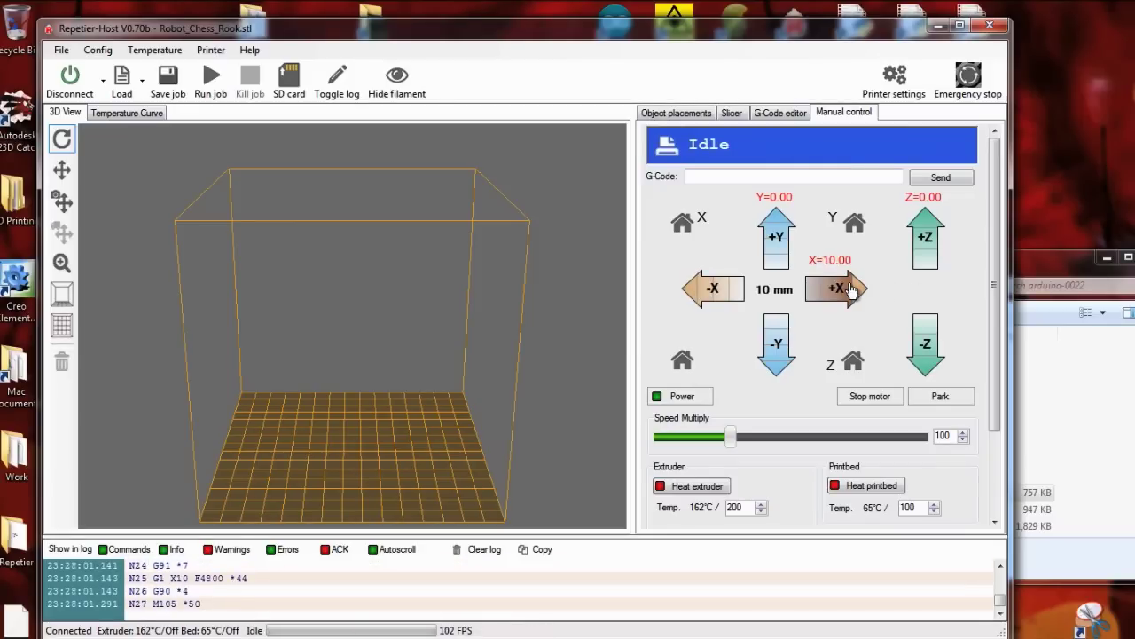
{"action": "left_click", "coordinate": [847, 288]}
Test the printer's Y axis with 1 mm and 10 mm jog moves, finishing at Y 51
{"action": "left_click", "coordinate": [777, 324]}
{"action": "left_click", "coordinate": [777, 323]}
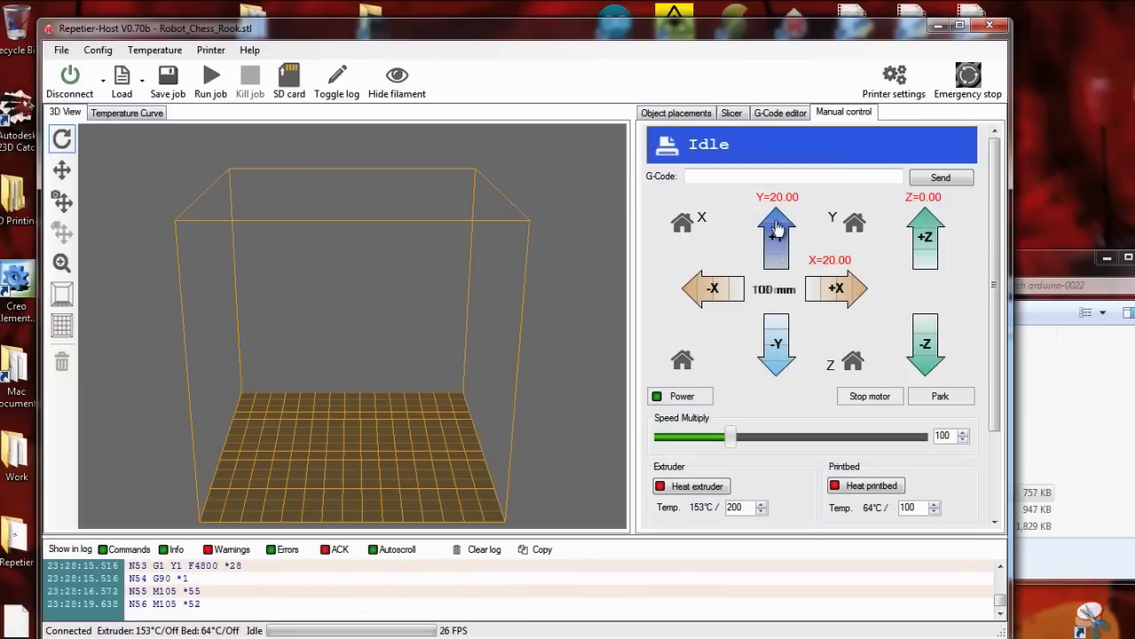
{"action": "left_click", "coordinate": [778, 239]}
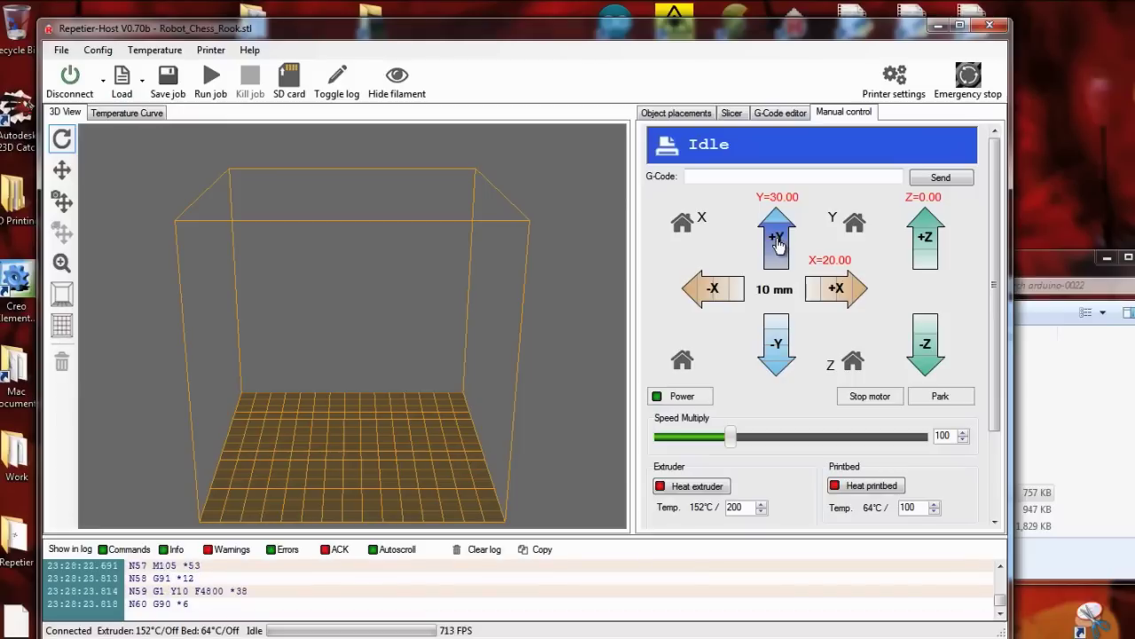
{"action": "left_click", "coordinate": [778, 241]}
{"action": "left_click", "coordinate": [777, 243]}
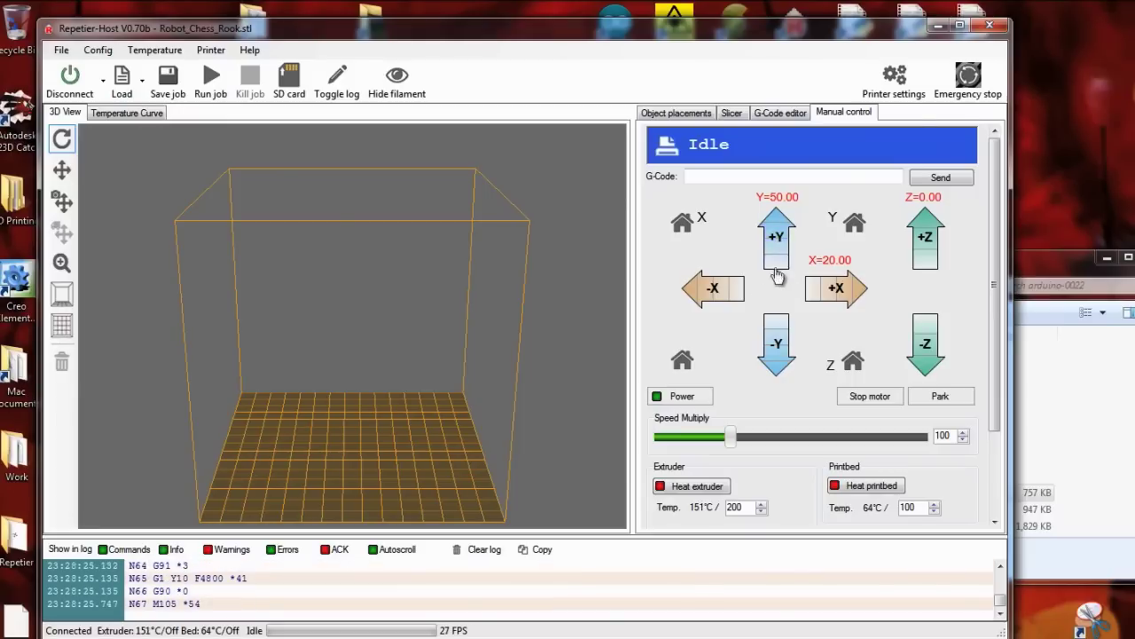
{"action": "left_click", "coordinate": [774, 250]}
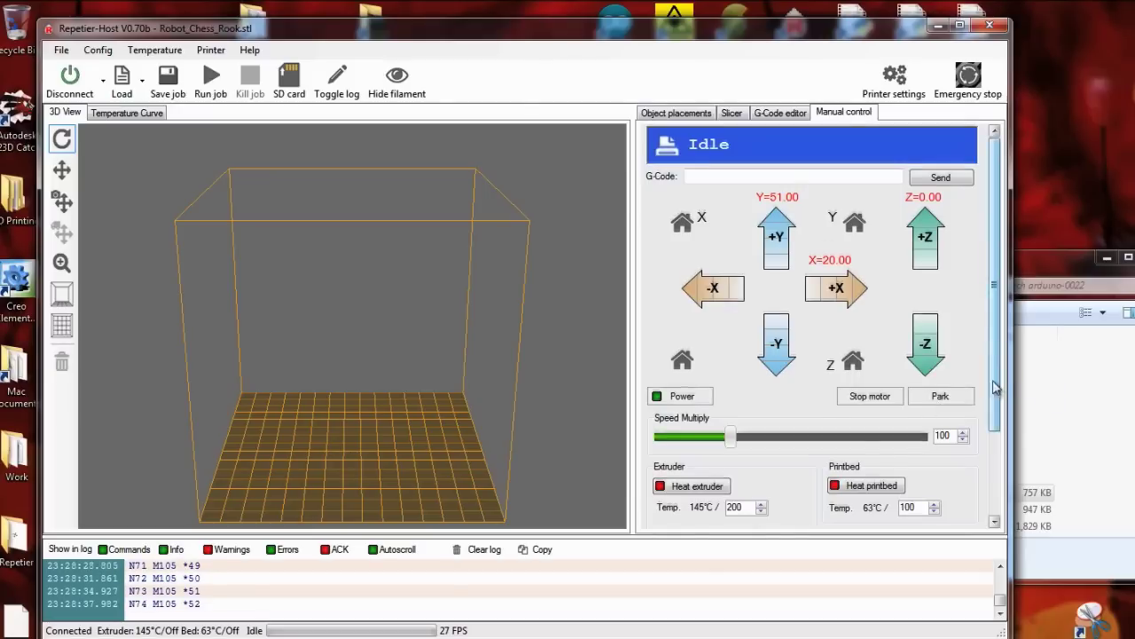
Show the temperature curve and start heating the extruder to 200 °C and the print bed to 100 °C
{"action": "left_click_drag", "start_coordinate": [993, 387], "coordinate": [991, 472]}
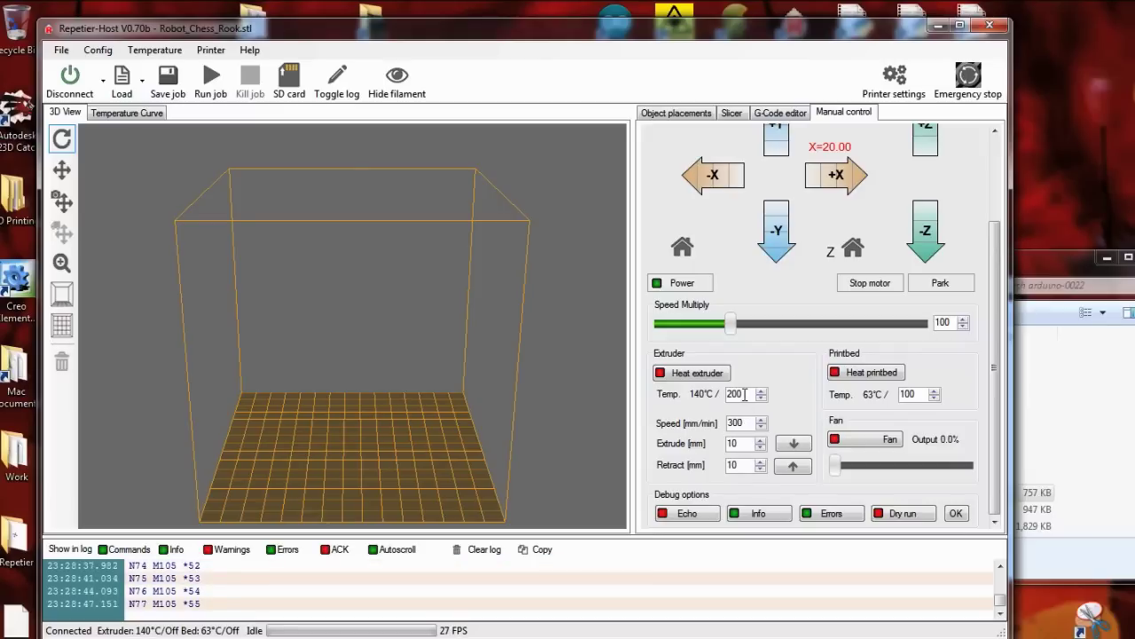
{"action": "left_click", "coordinate": [125, 112]}
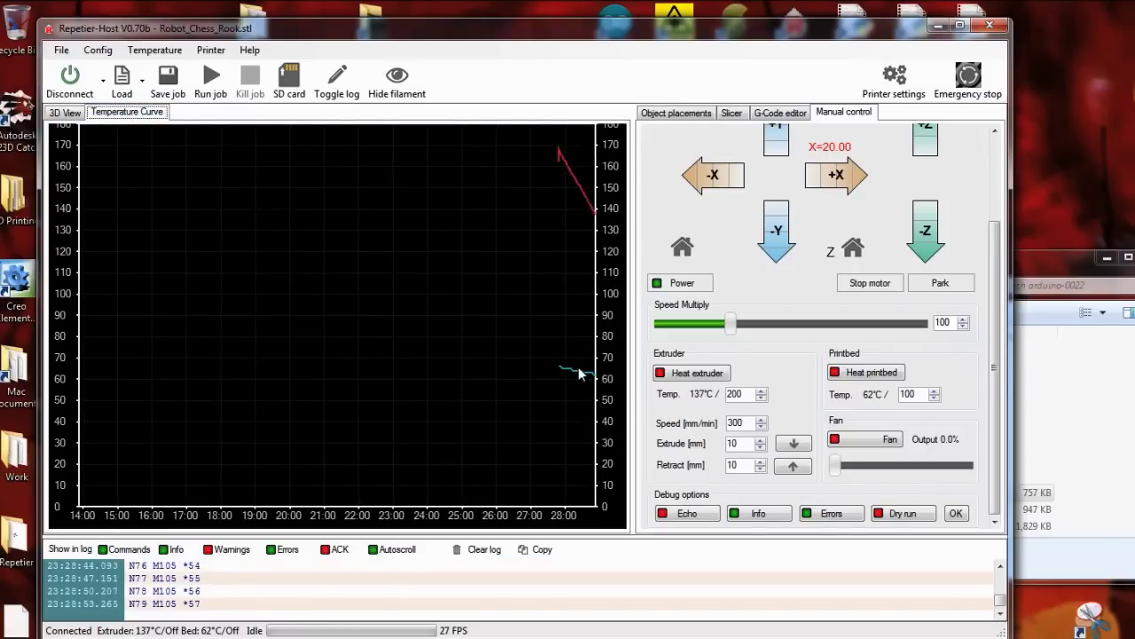
{"action": "left_click", "coordinate": [706, 376]}
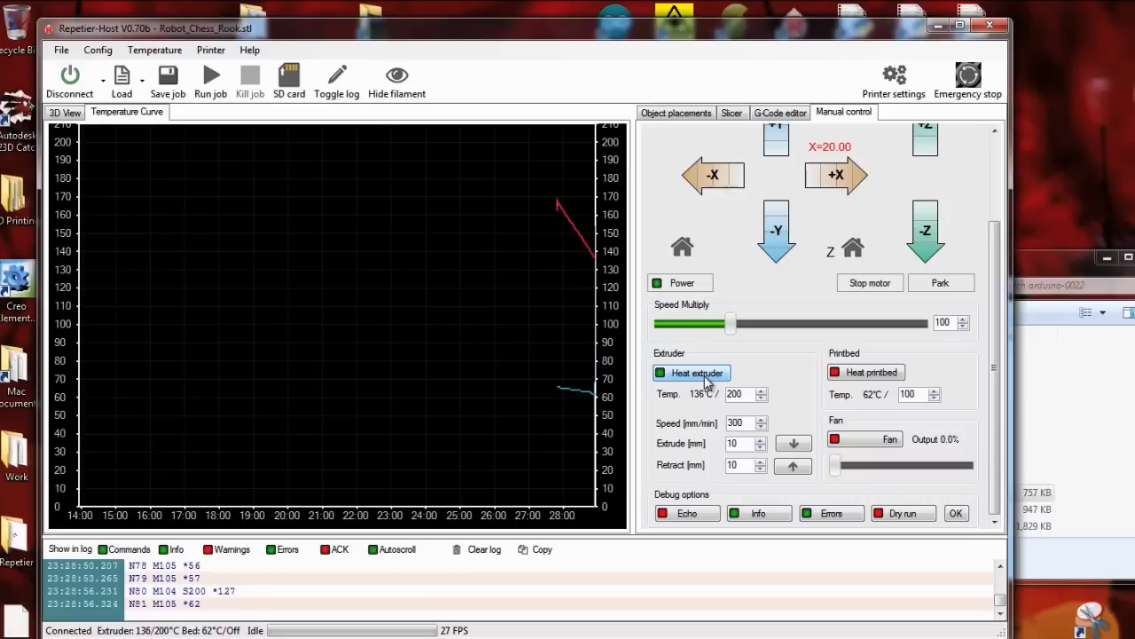
{"action": "left_click", "coordinate": [854, 375]}
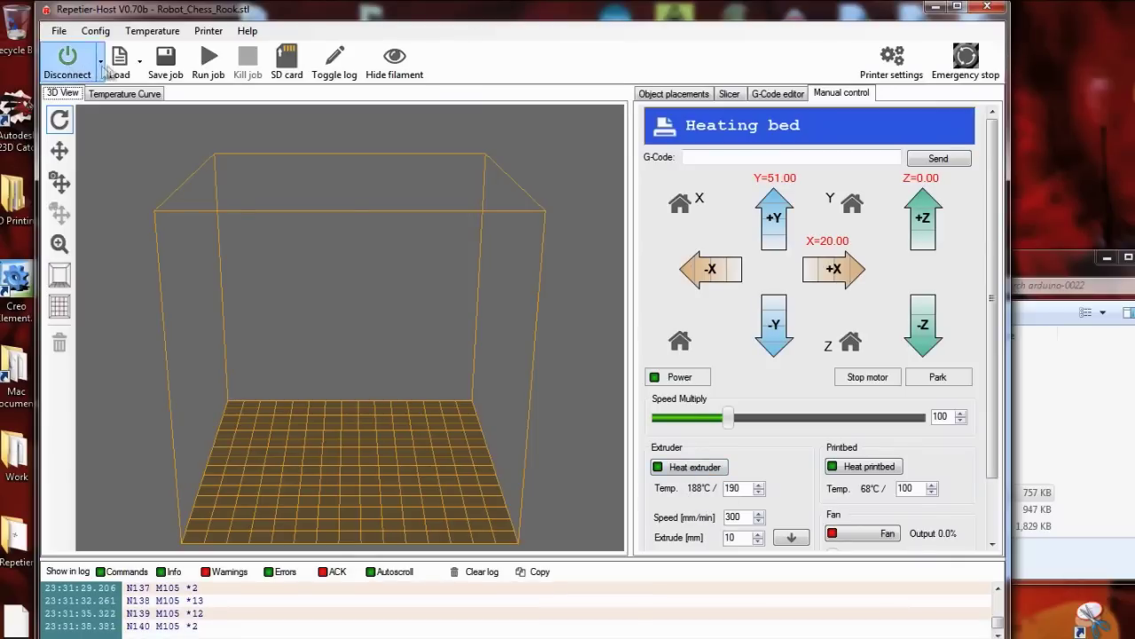
Start the rook print job and examine its first layers up close in the live toolpath view
{"action": "left_click", "coordinate": [209, 64]}
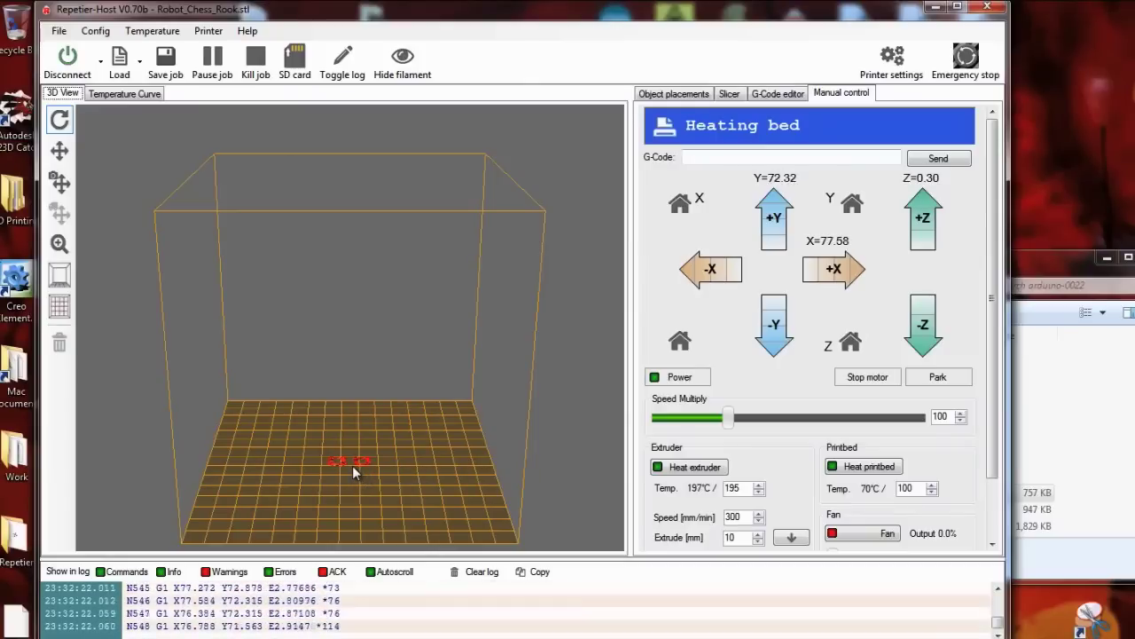
{"action": "scroll", "coordinate": [352, 463], "scroll_direction": "down", "scroll_amount": 2}
{"action": "left_click", "coordinate": [61, 243]}
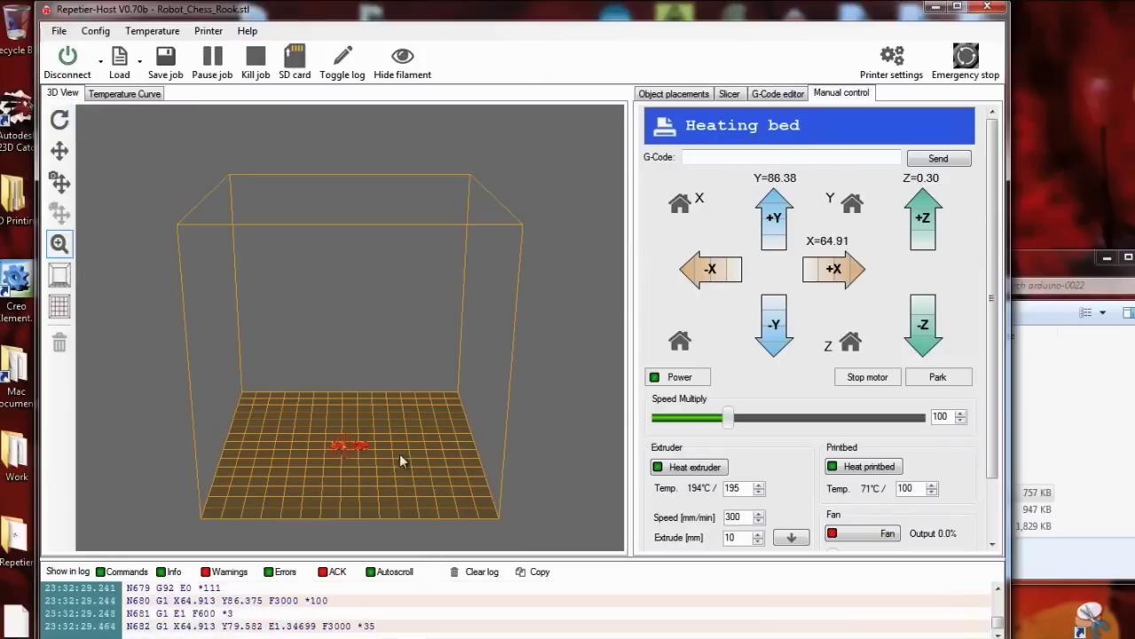
{"action": "scroll", "coordinate": [365, 432], "scroll_direction": "down", "scroll_amount": 2}
{"action": "left_click_drag", "start_coordinate": [362, 422], "coordinate": [360, 545]}
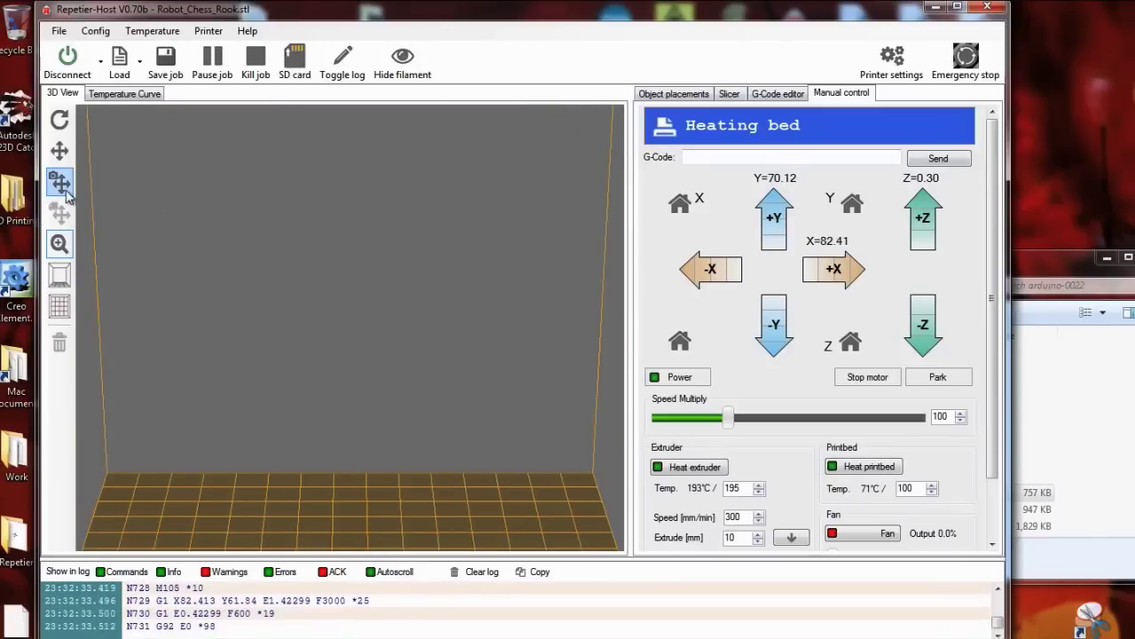
{"action": "left_click", "coordinate": [59, 151]}
{"action": "left_click_drag", "start_coordinate": [197, 245], "coordinate": [184, 117]}
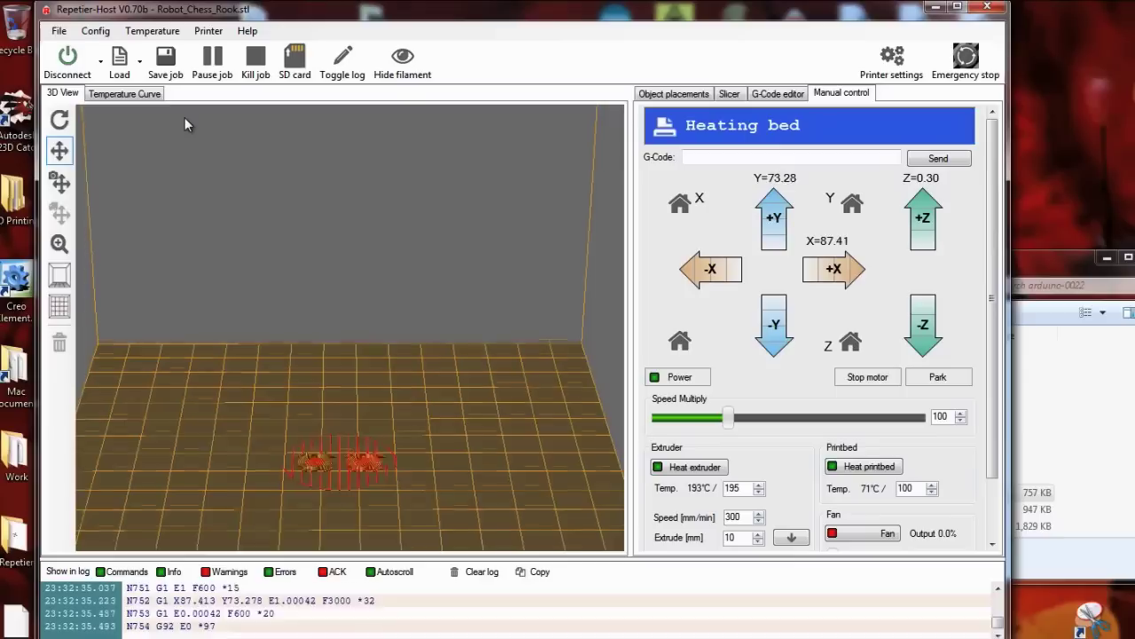
{"action": "left_click_drag", "start_coordinate": [430, 364], "coordinate": [419, 277]}
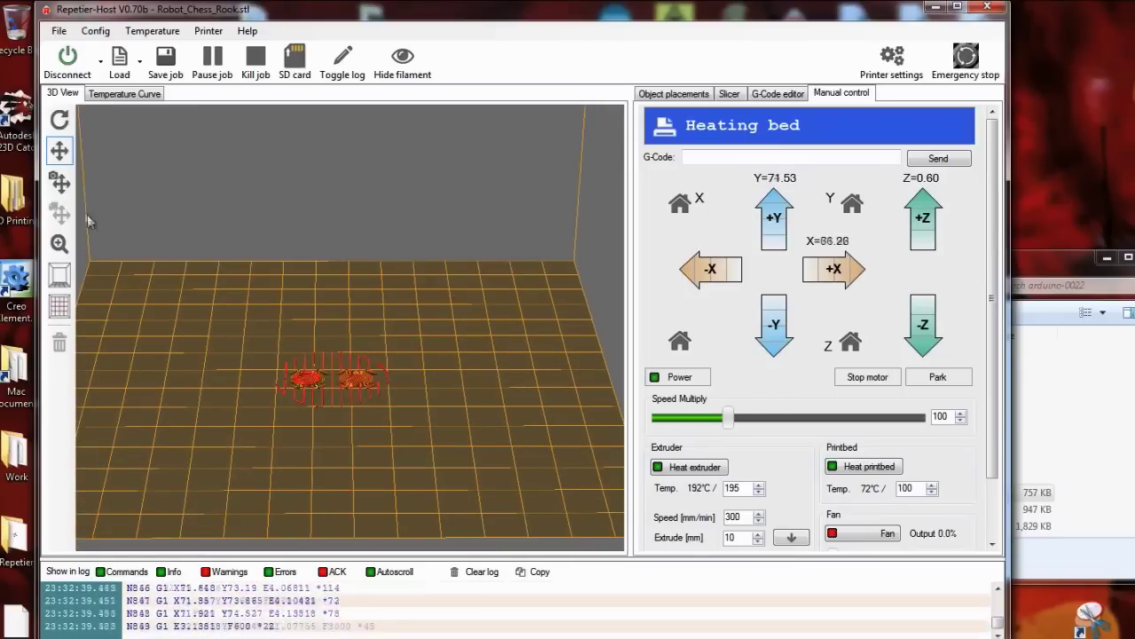
{"action": "left_click", "coordinate": [59, 243]}
{"action": "left_click_drag", "start_coordinate": [345, 338], "coordinate": [347, 516]}
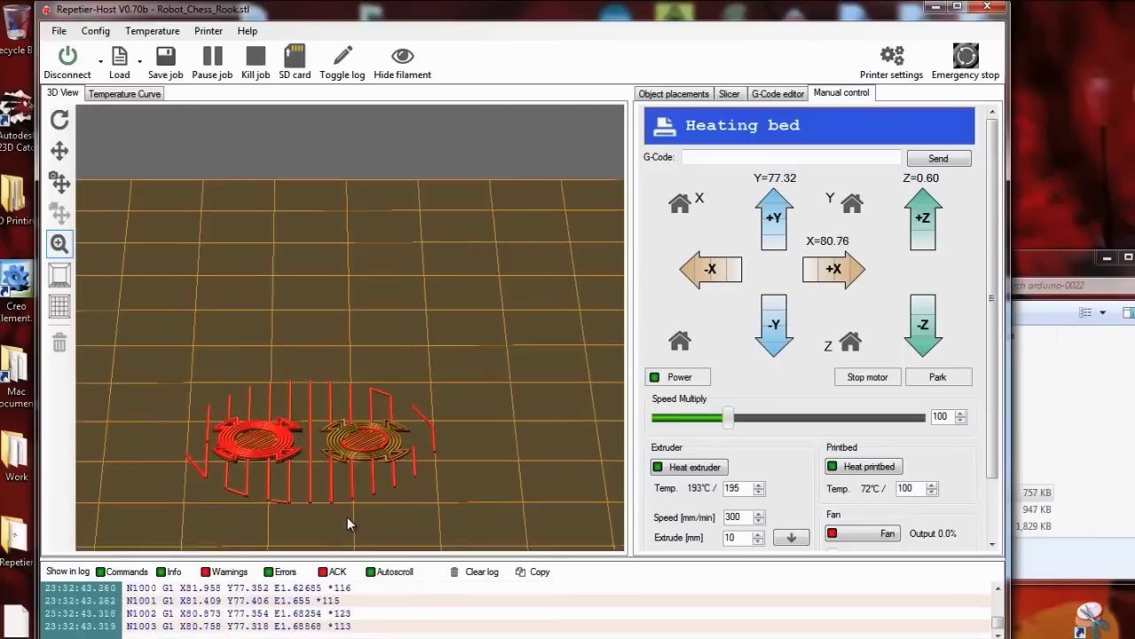